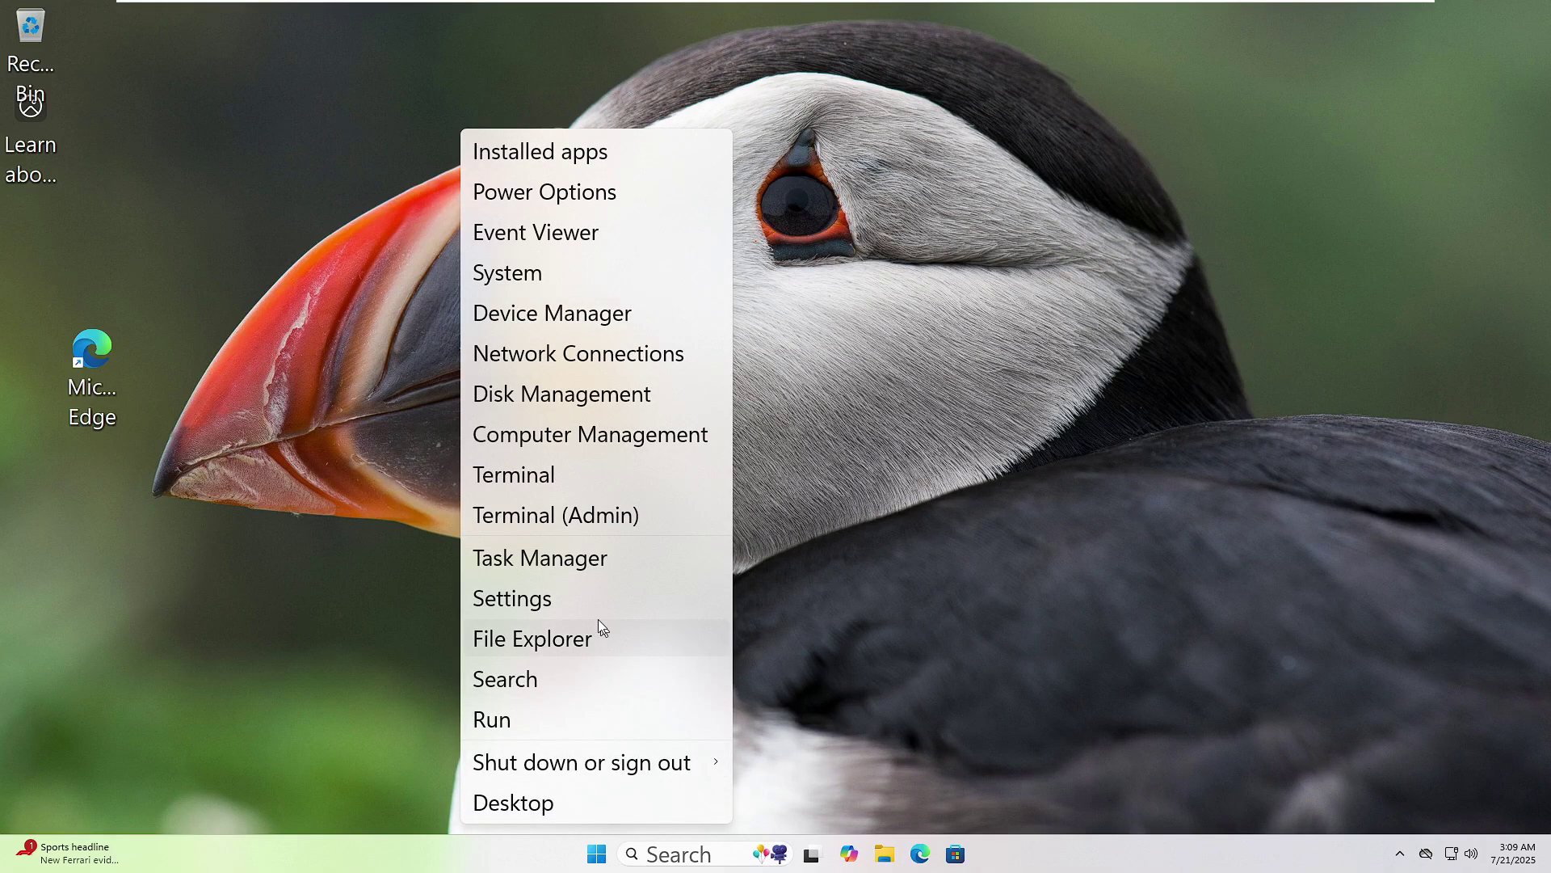
Step: Open Settings to the Apps > Installed apps list
click(590, 598)
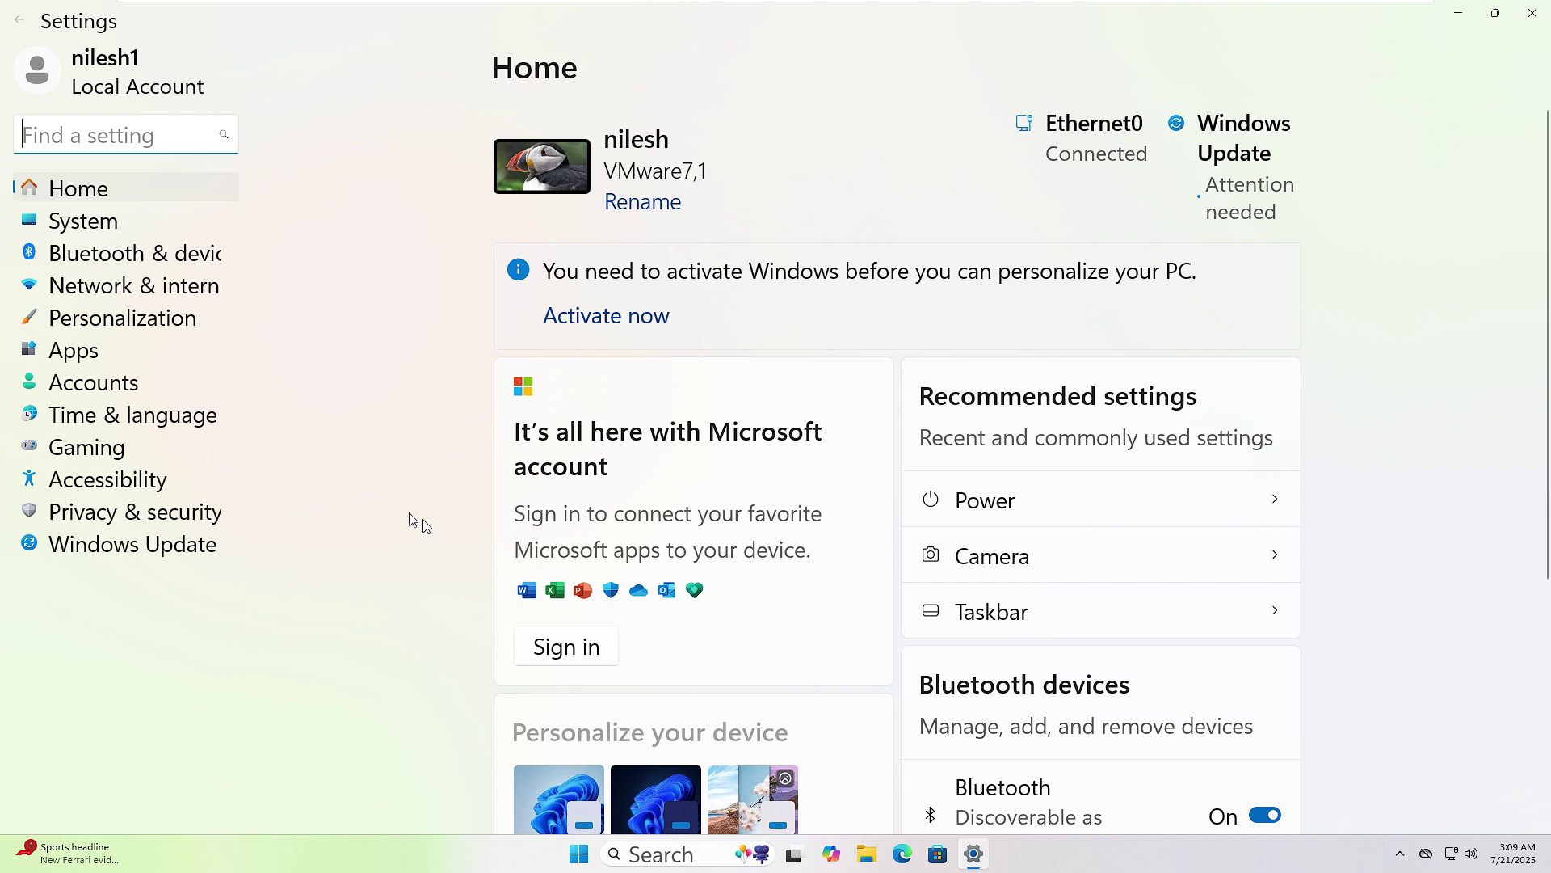
click(88, 353)
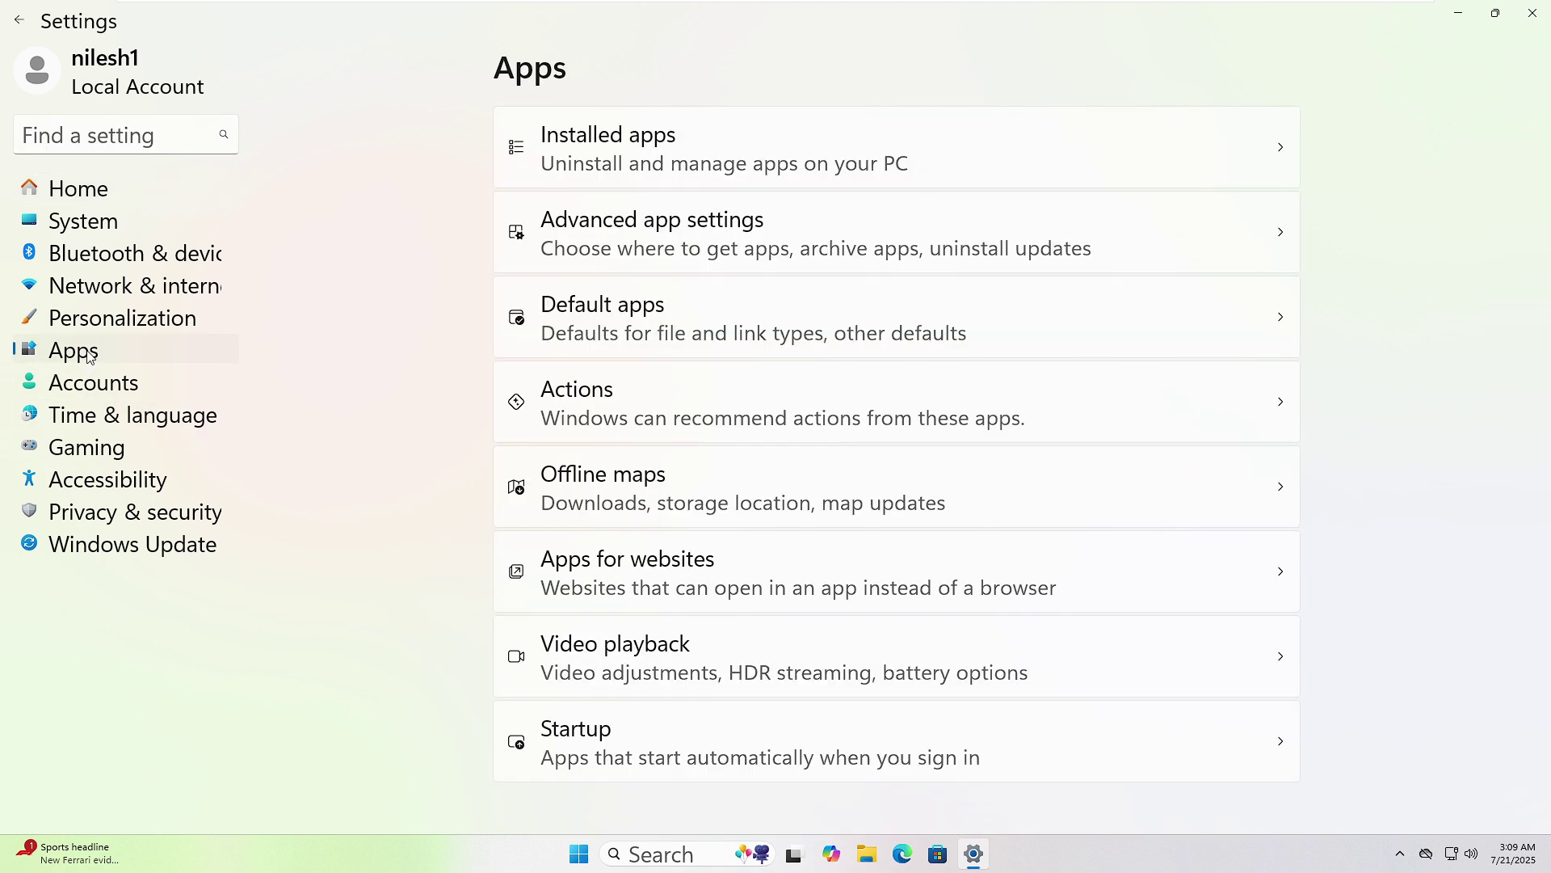
click(759, 141)
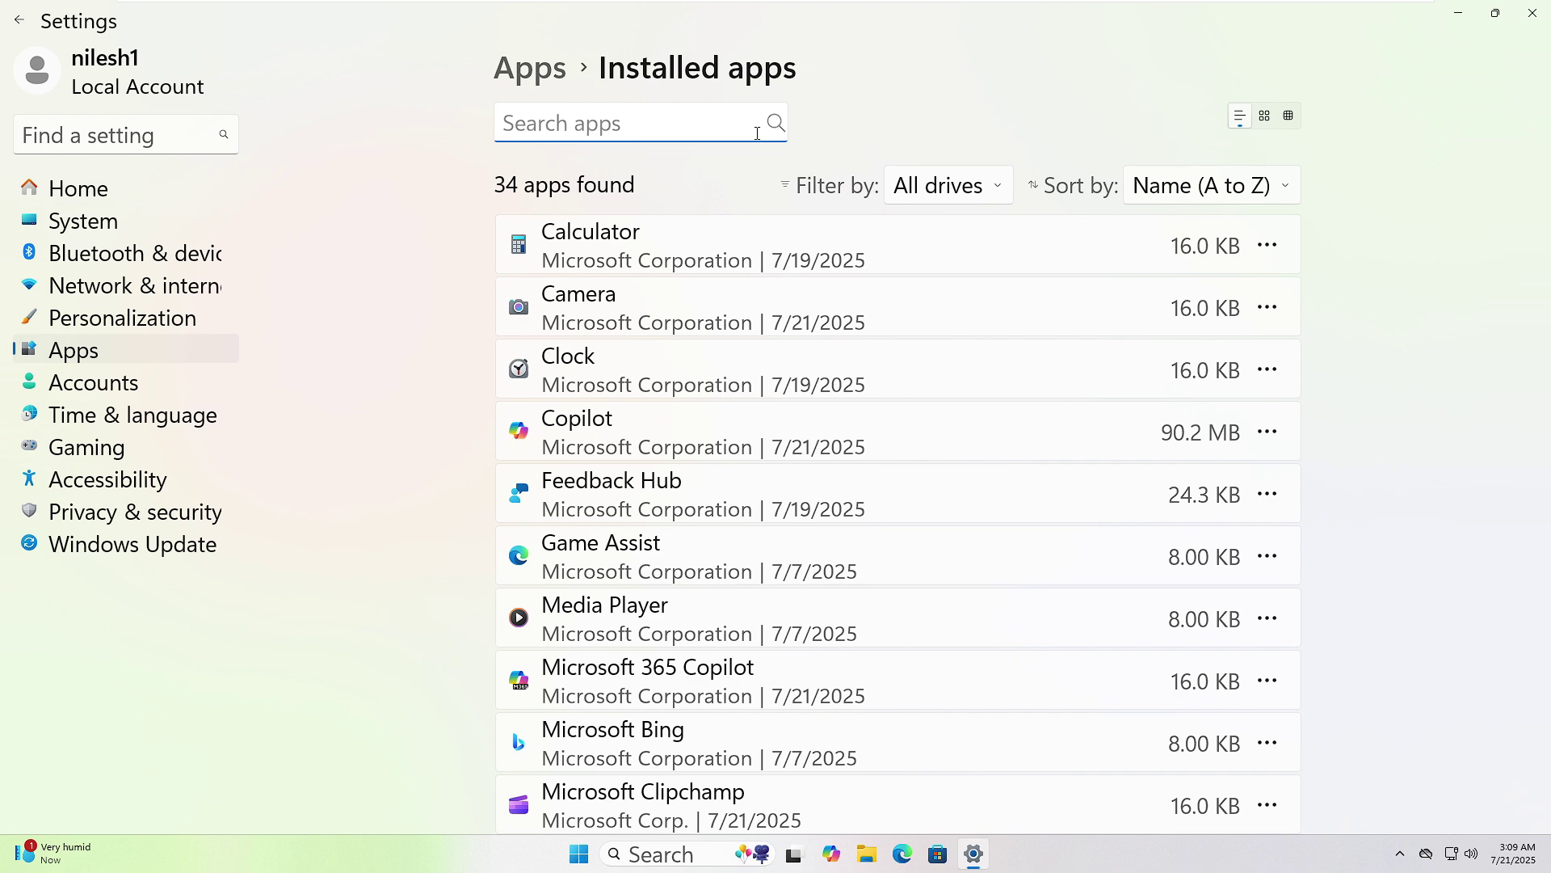
Step: Reveal Microsoft Clipchamp's Uninstall option, then switch to the Windows Update page
scroll(1268, 370, down, 5)
click(1268, 364)
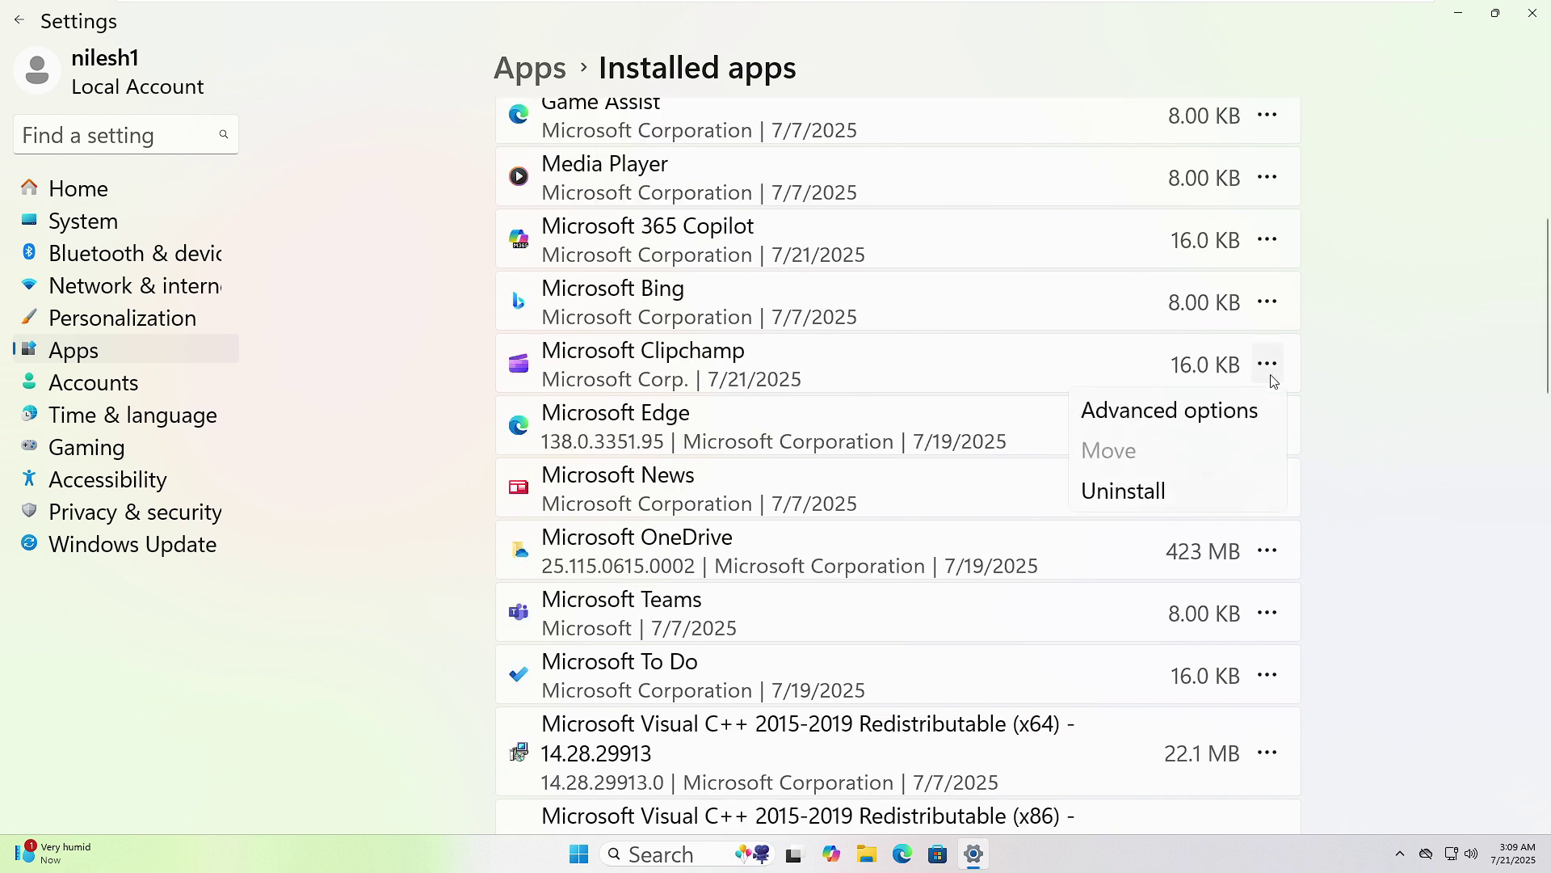
click(176, 547)
click(177, 548)
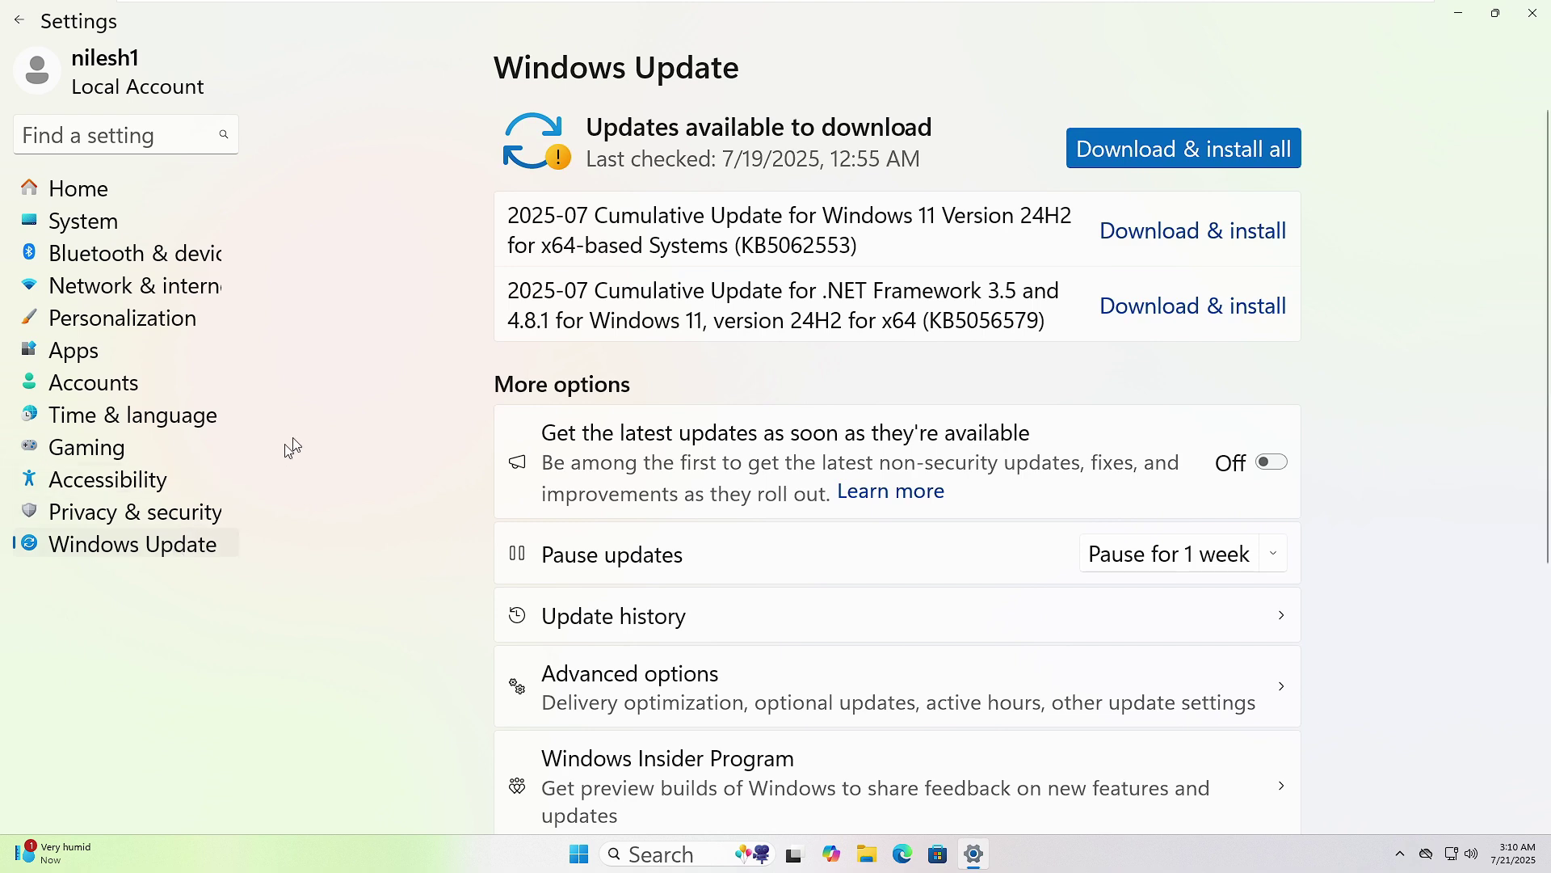
Step: Go through Update history to Uninstall updates under Related settings
scroll(644, 470, down, 1)
scroll(644, 471, down, 3)
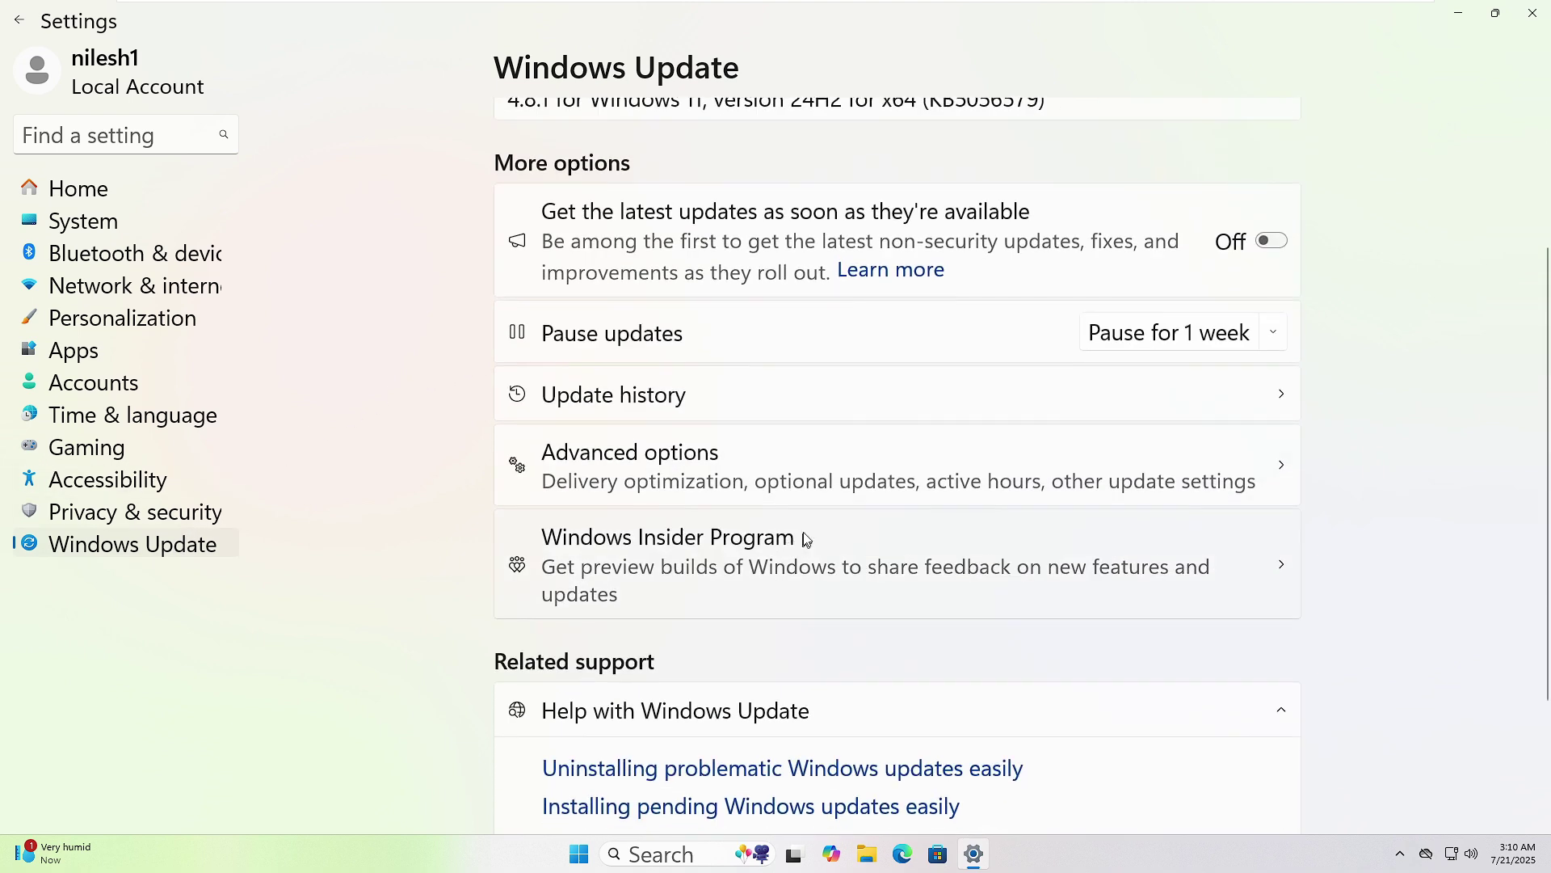
click(791, 406)
scroll(770, 684, down, 3)
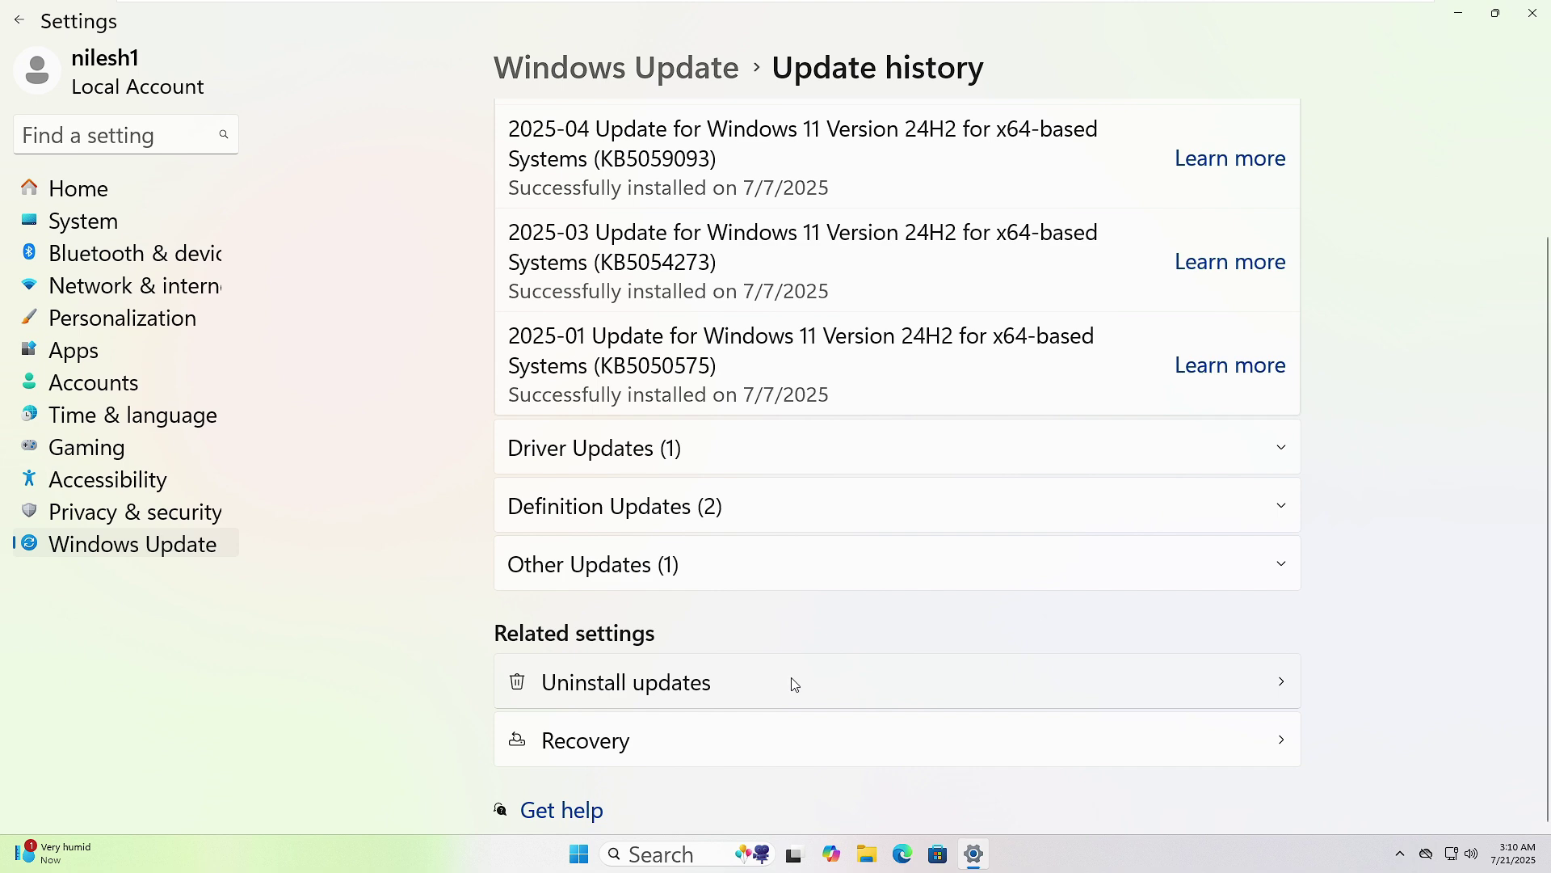
click(791, 682)
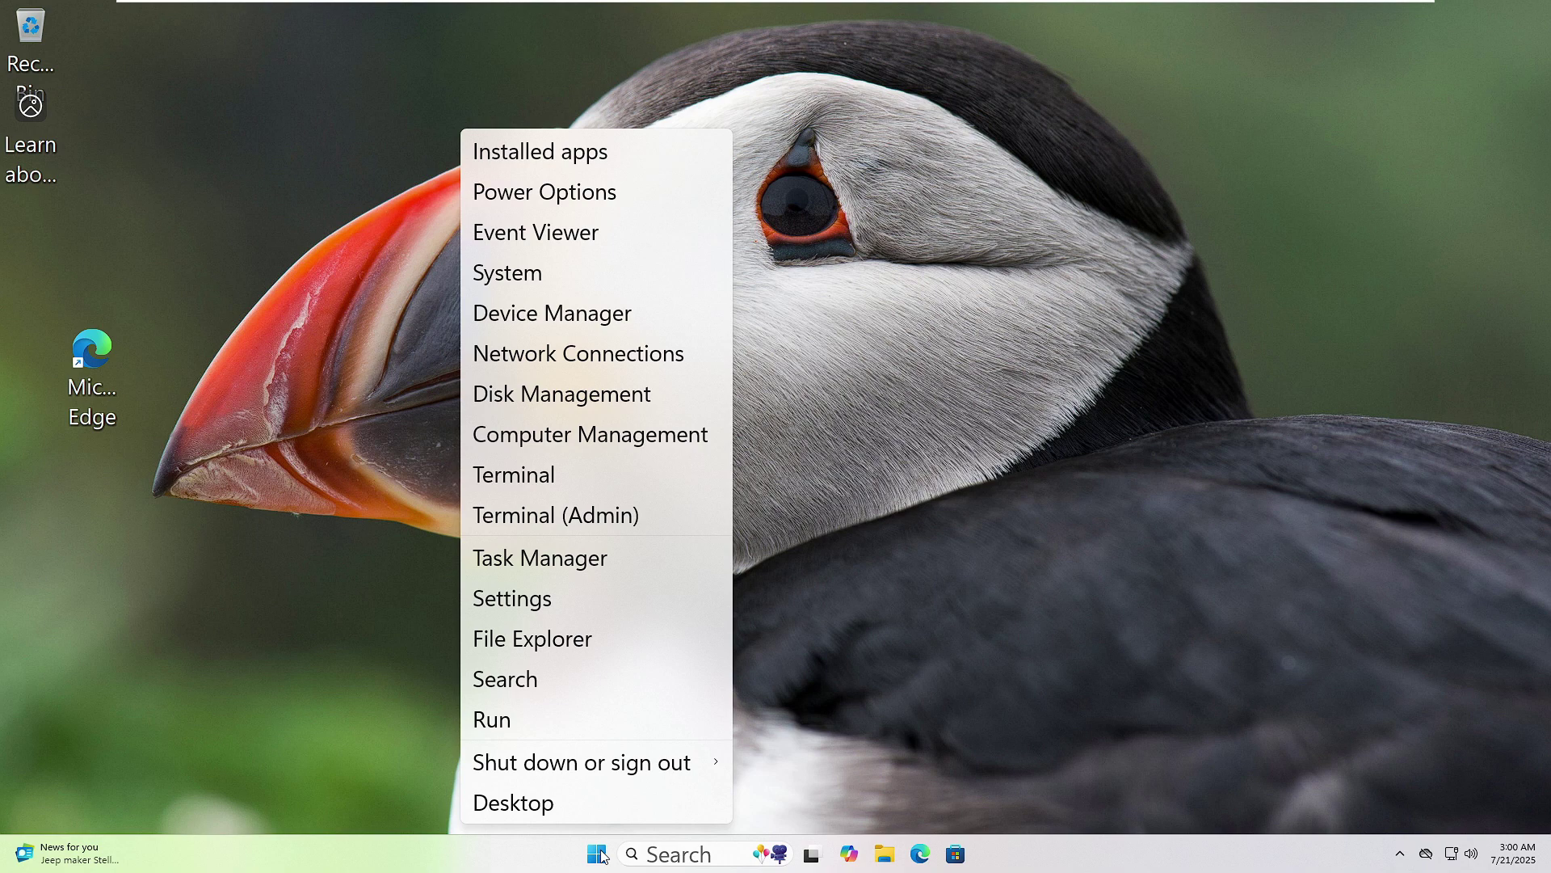
Step: Open System > Troubleshoot > Other troubleshooters in Settings
click(585, 598)
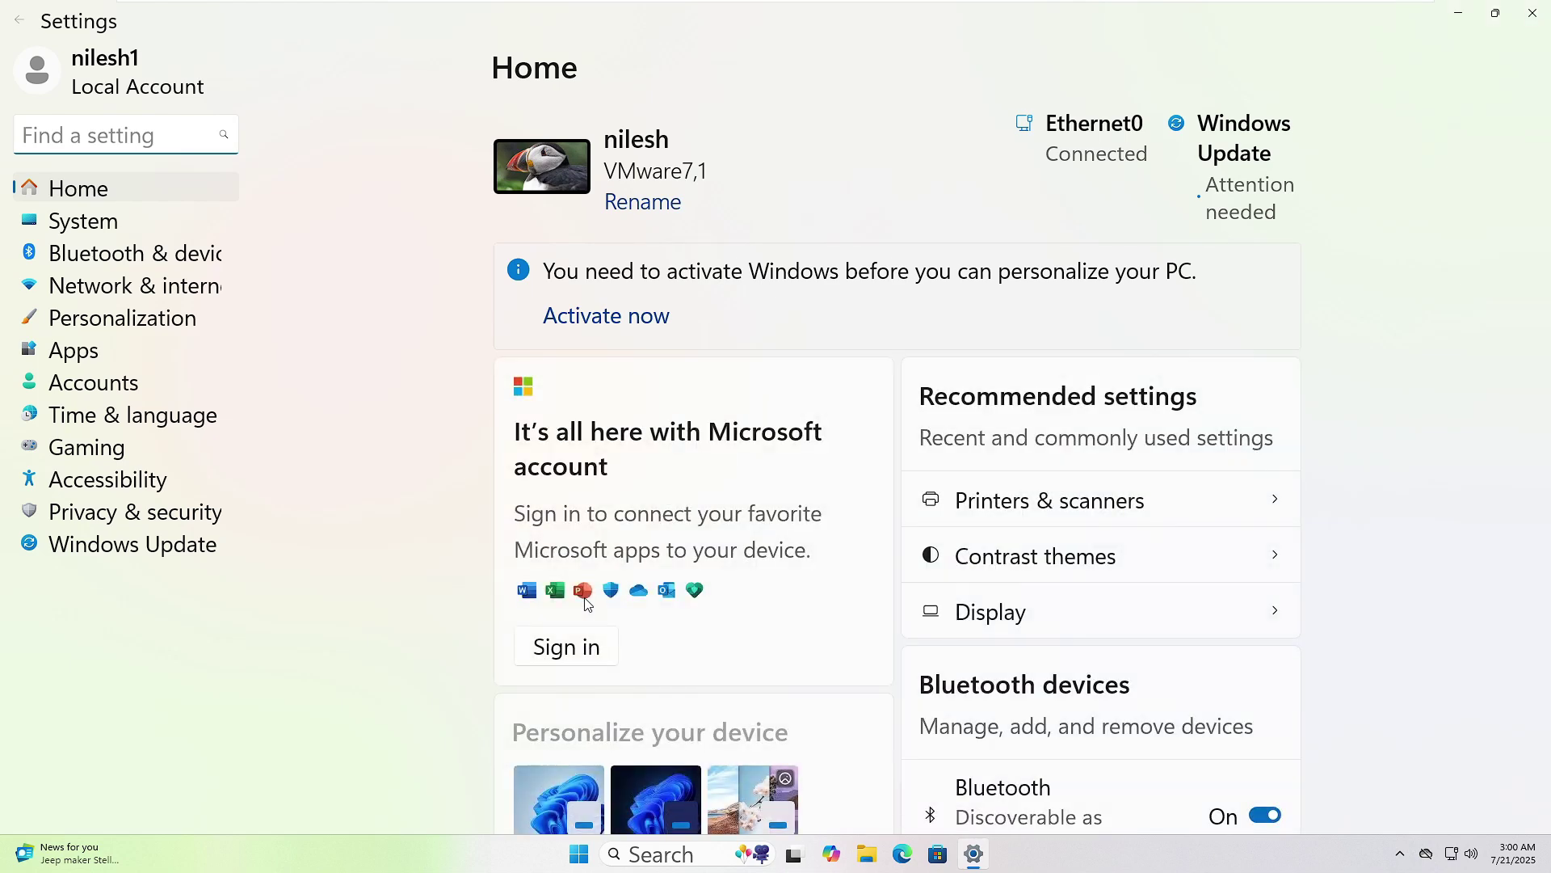
click(108, 229)
scroll(876, 457, down, 2)
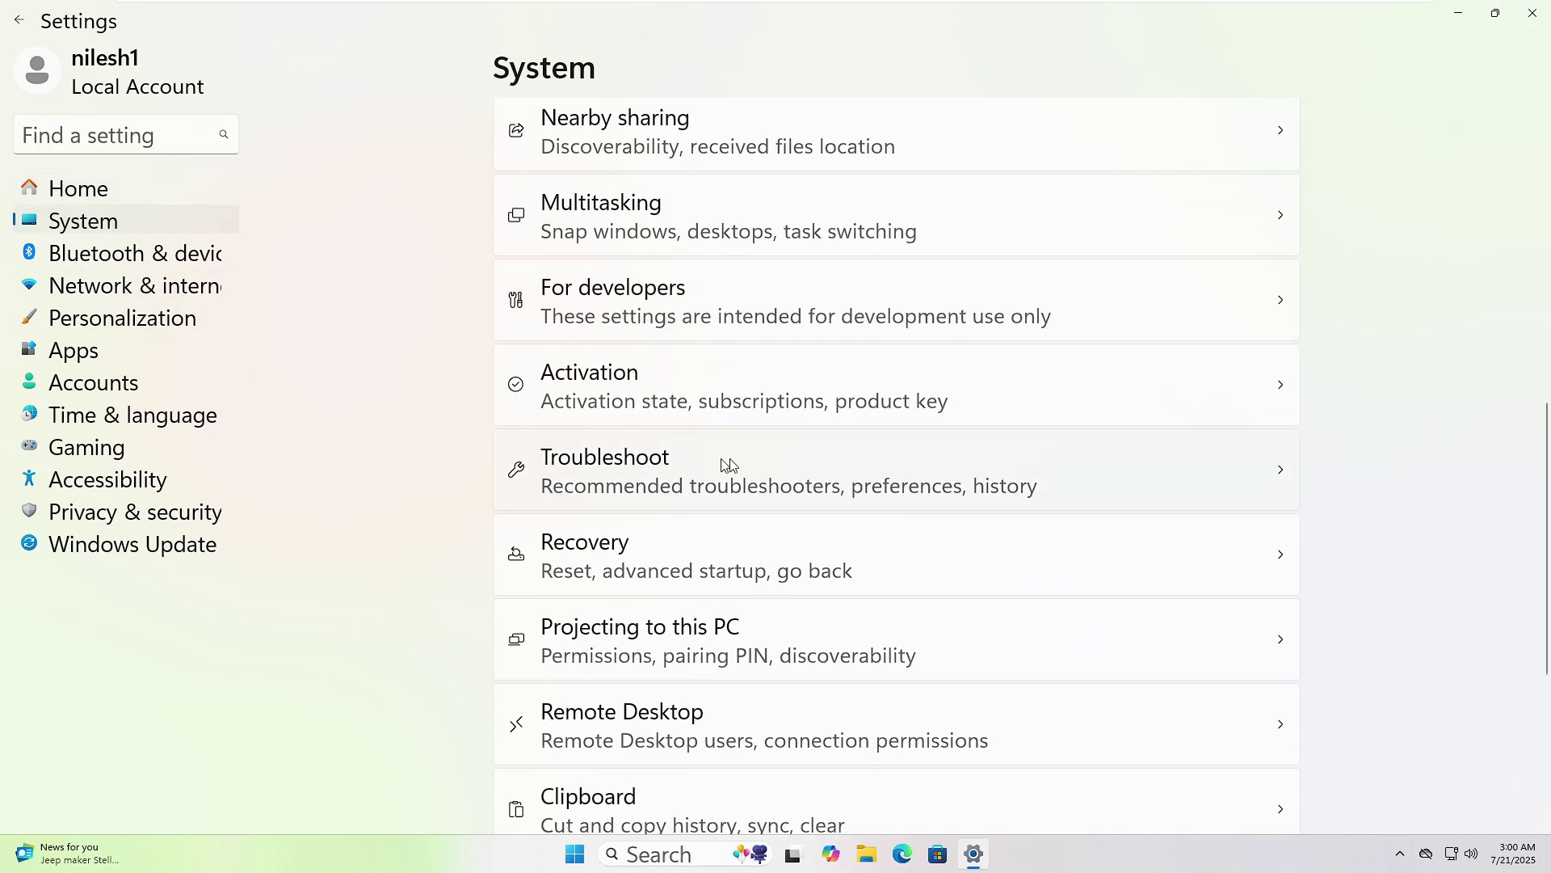
click(685, 465)
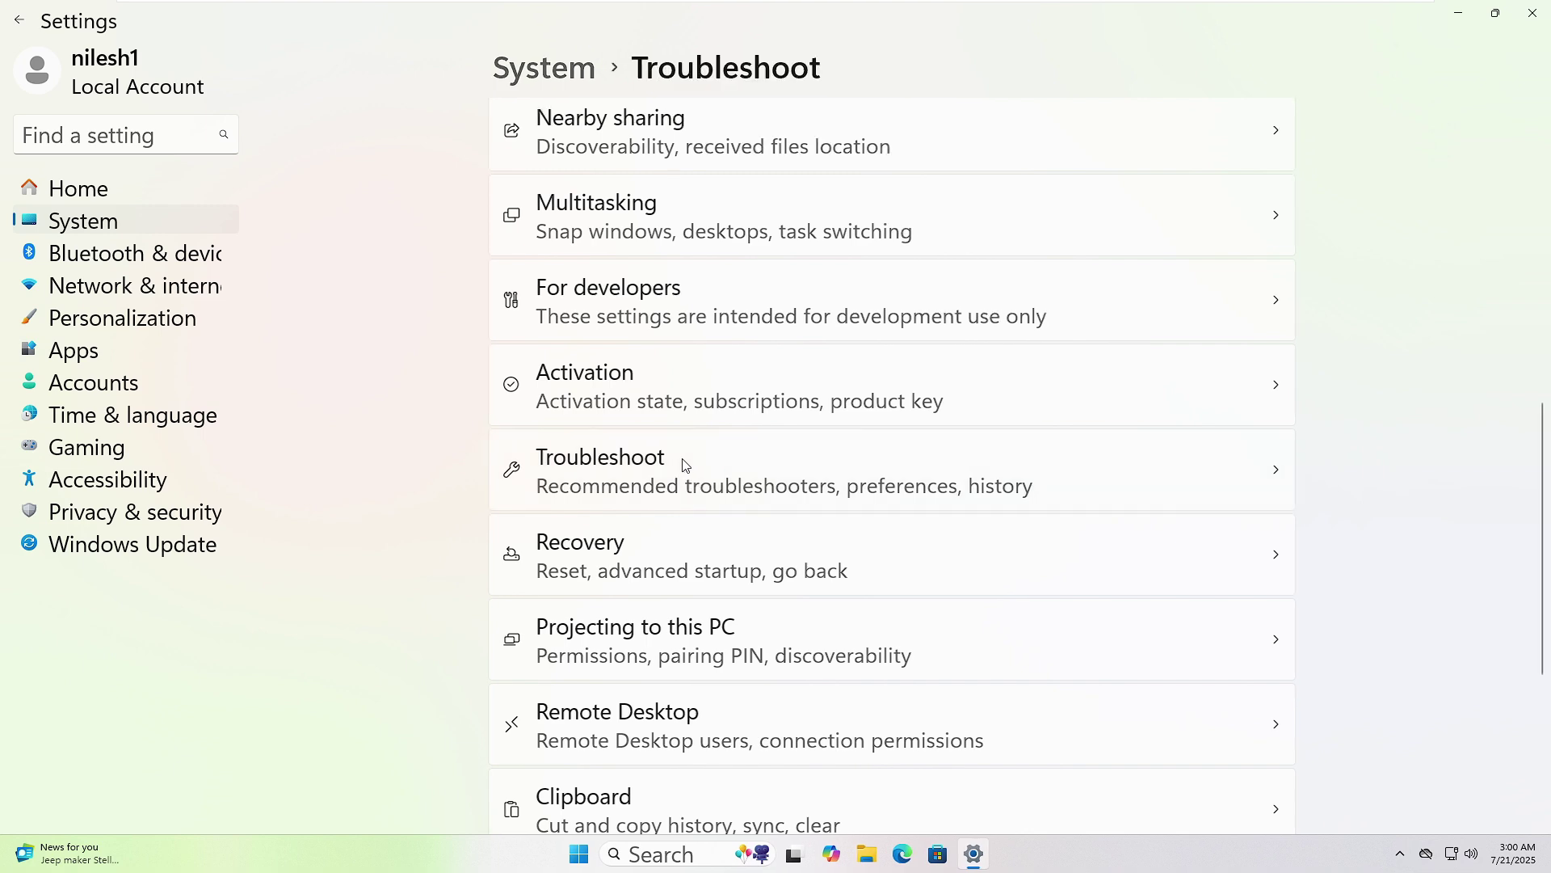
click(915, 510)
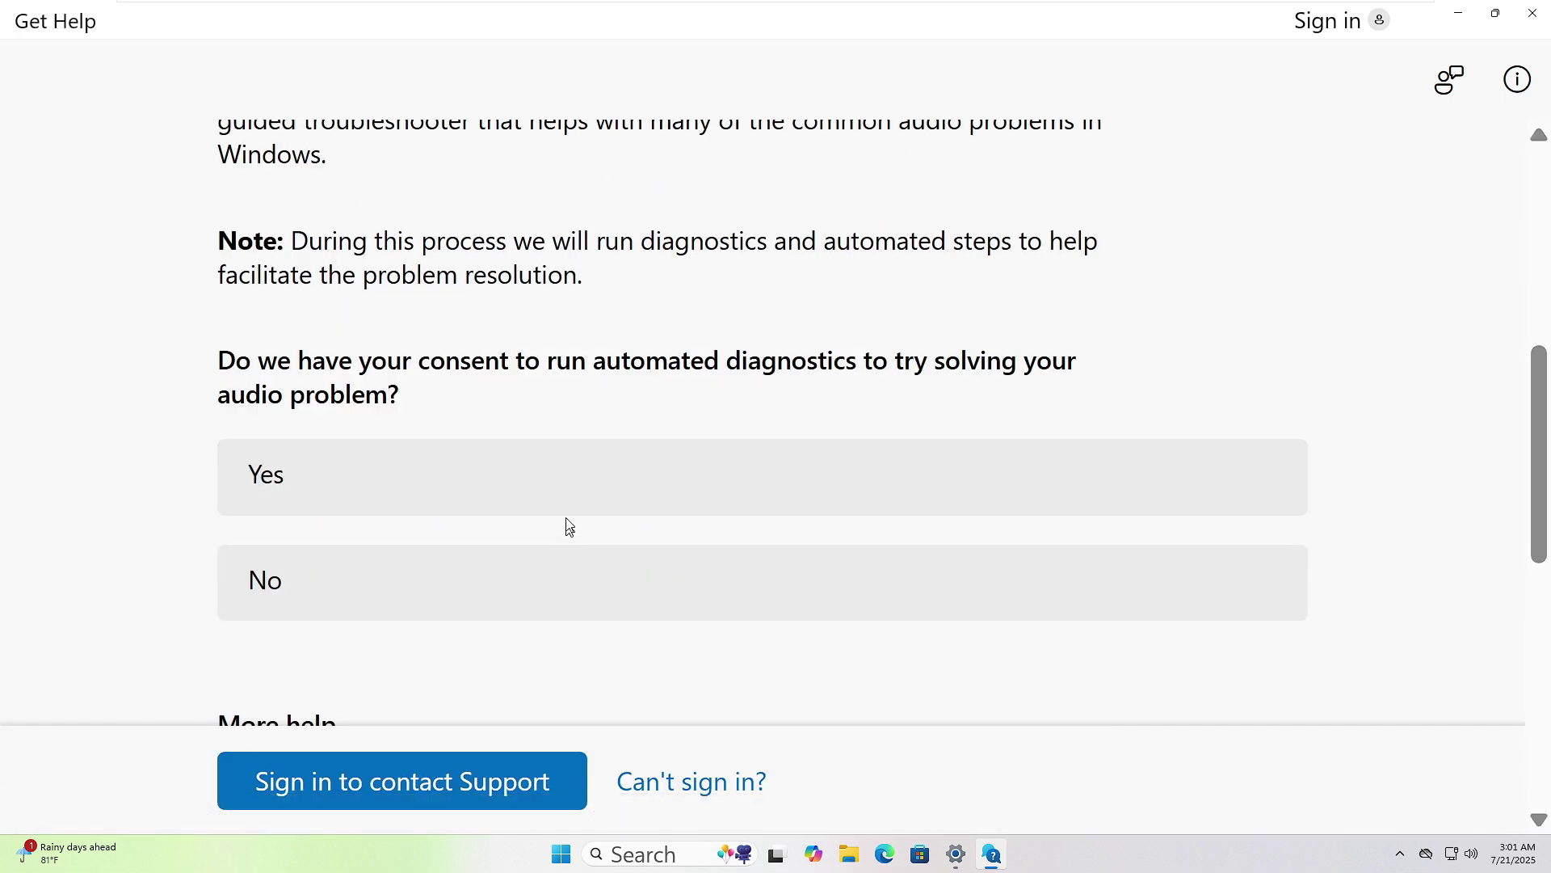
Step: Answer Yes to let Get Help run automated audio diagnostics
click(582, 656)
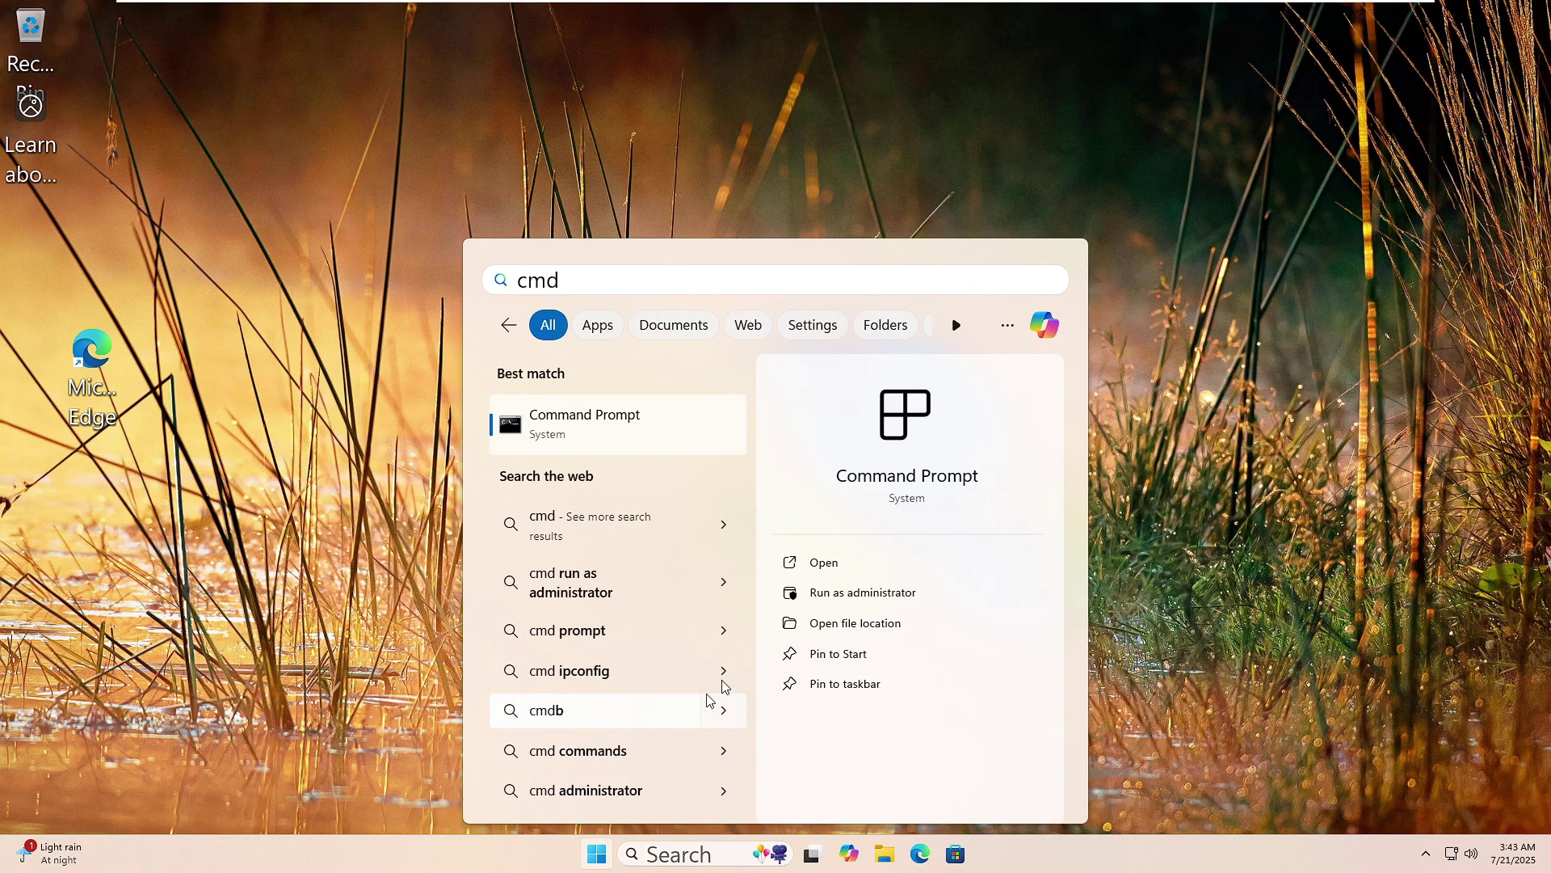
Step: Run 'dism /online /cleanup-image /restorehealth' in an administrator Command Prompt
click(850, 597)
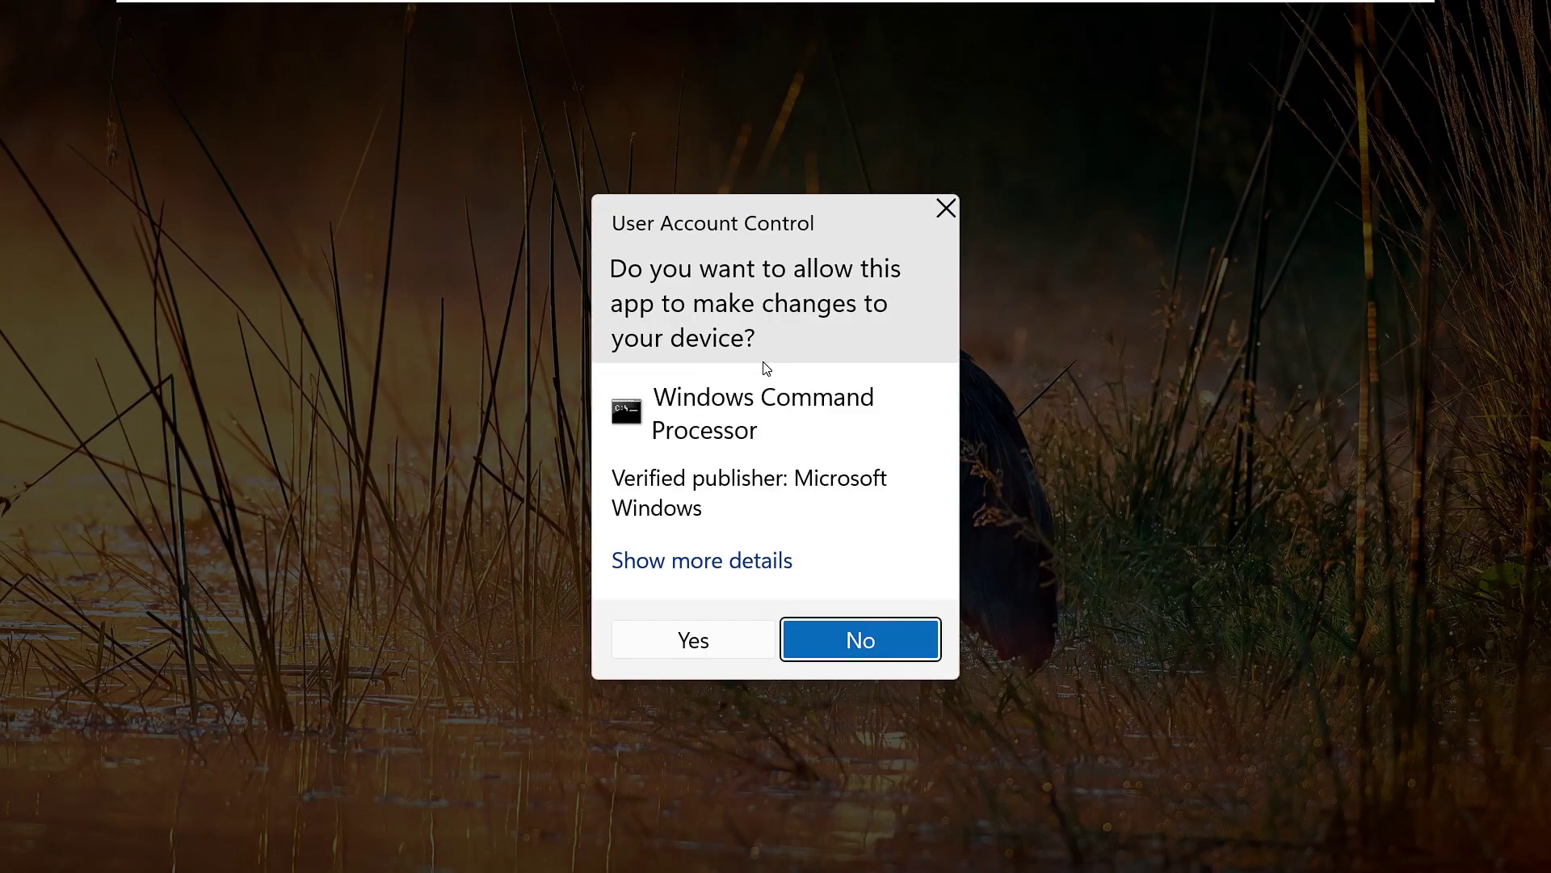
click(667, 641)
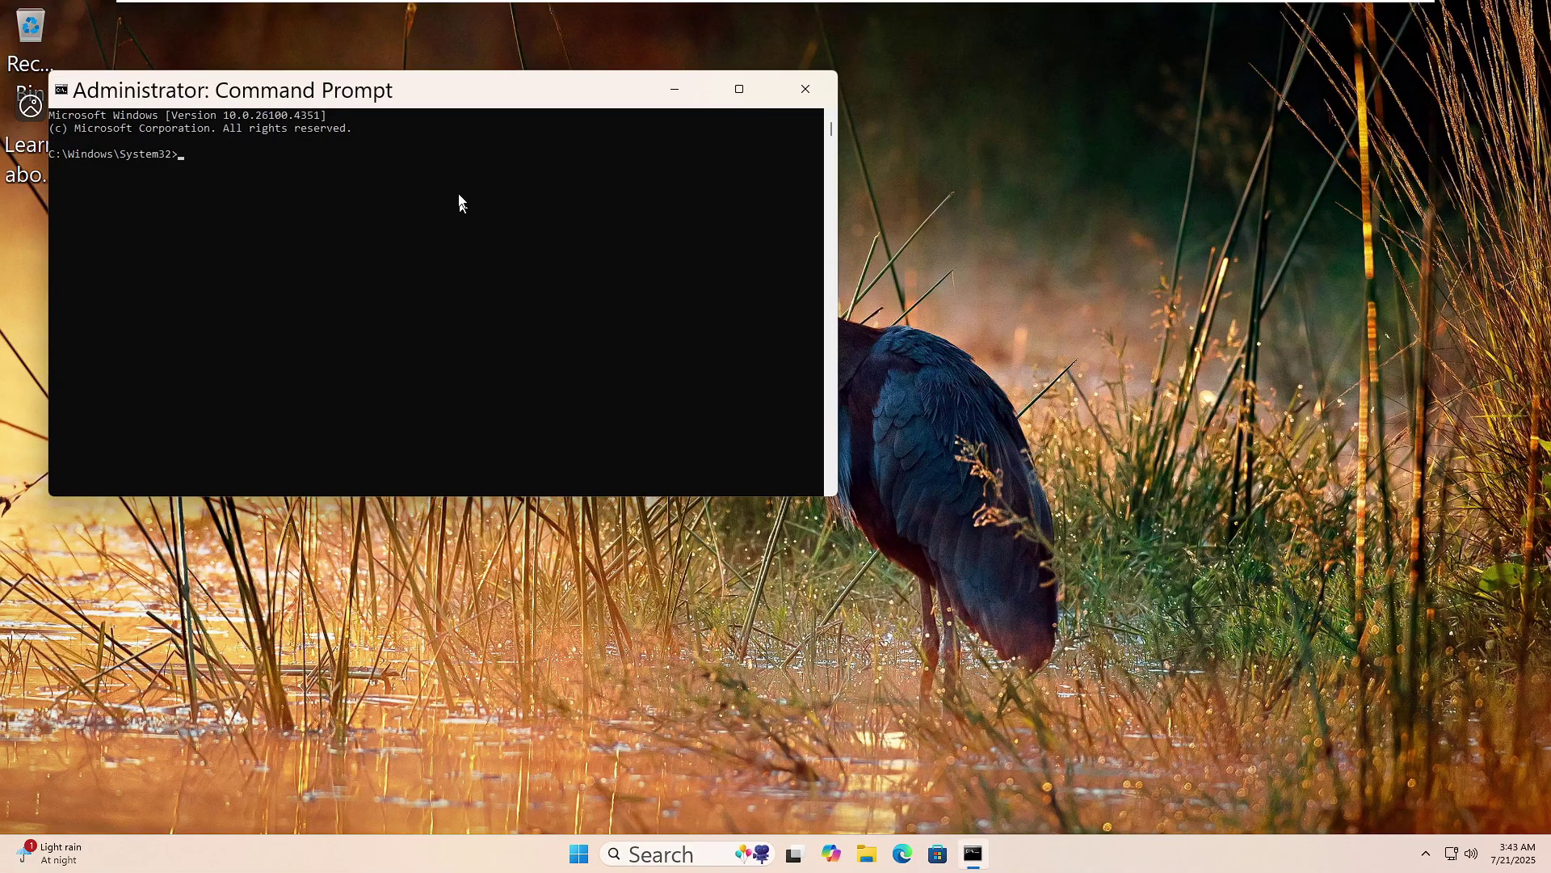
click(393, 163)
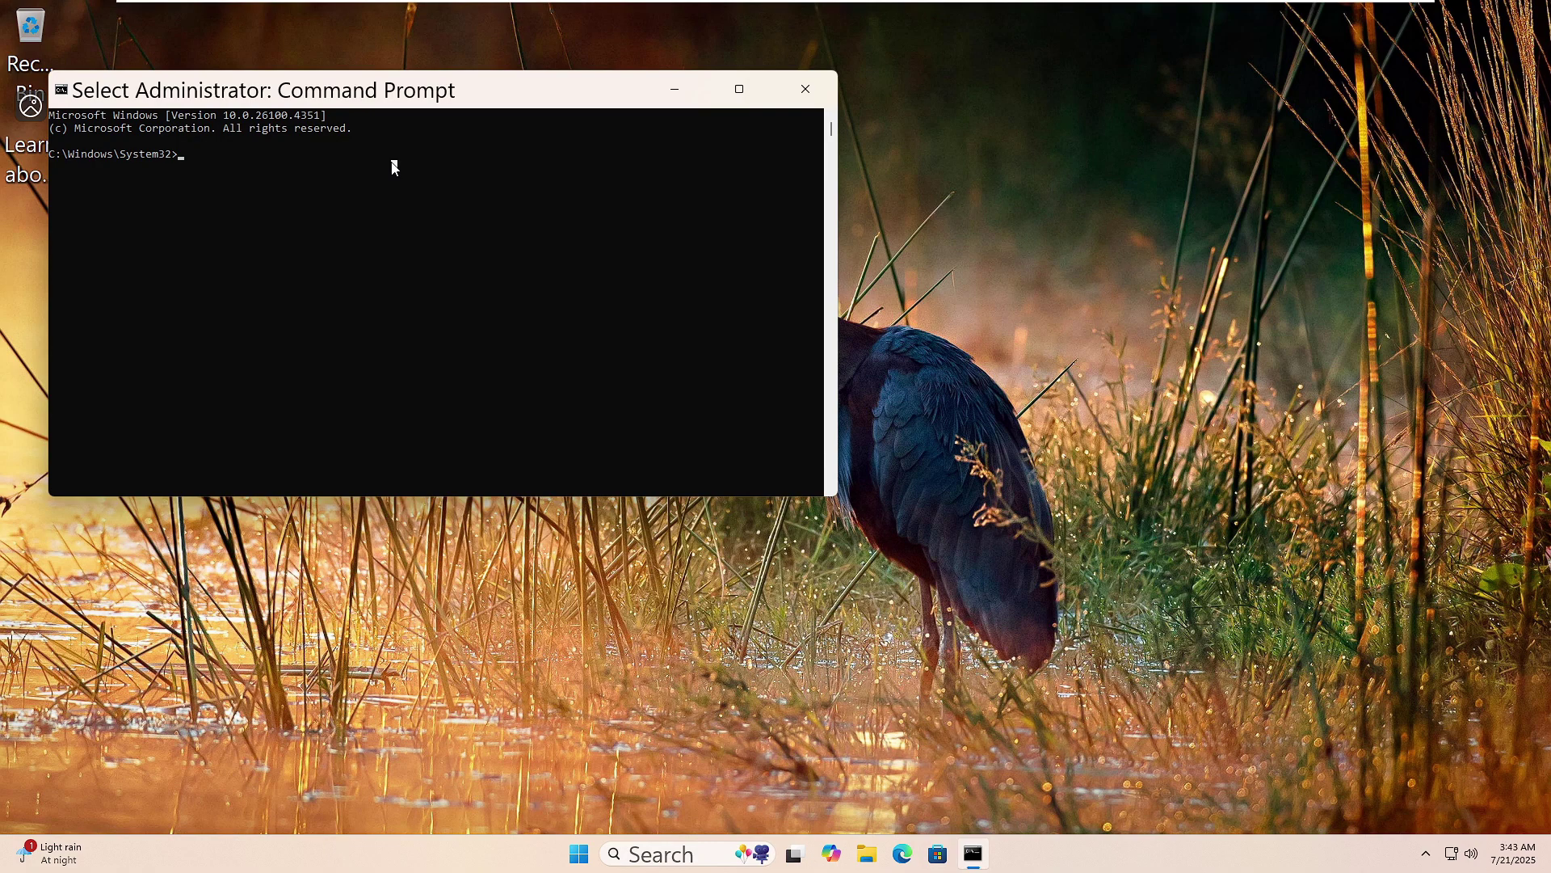
text(dism)
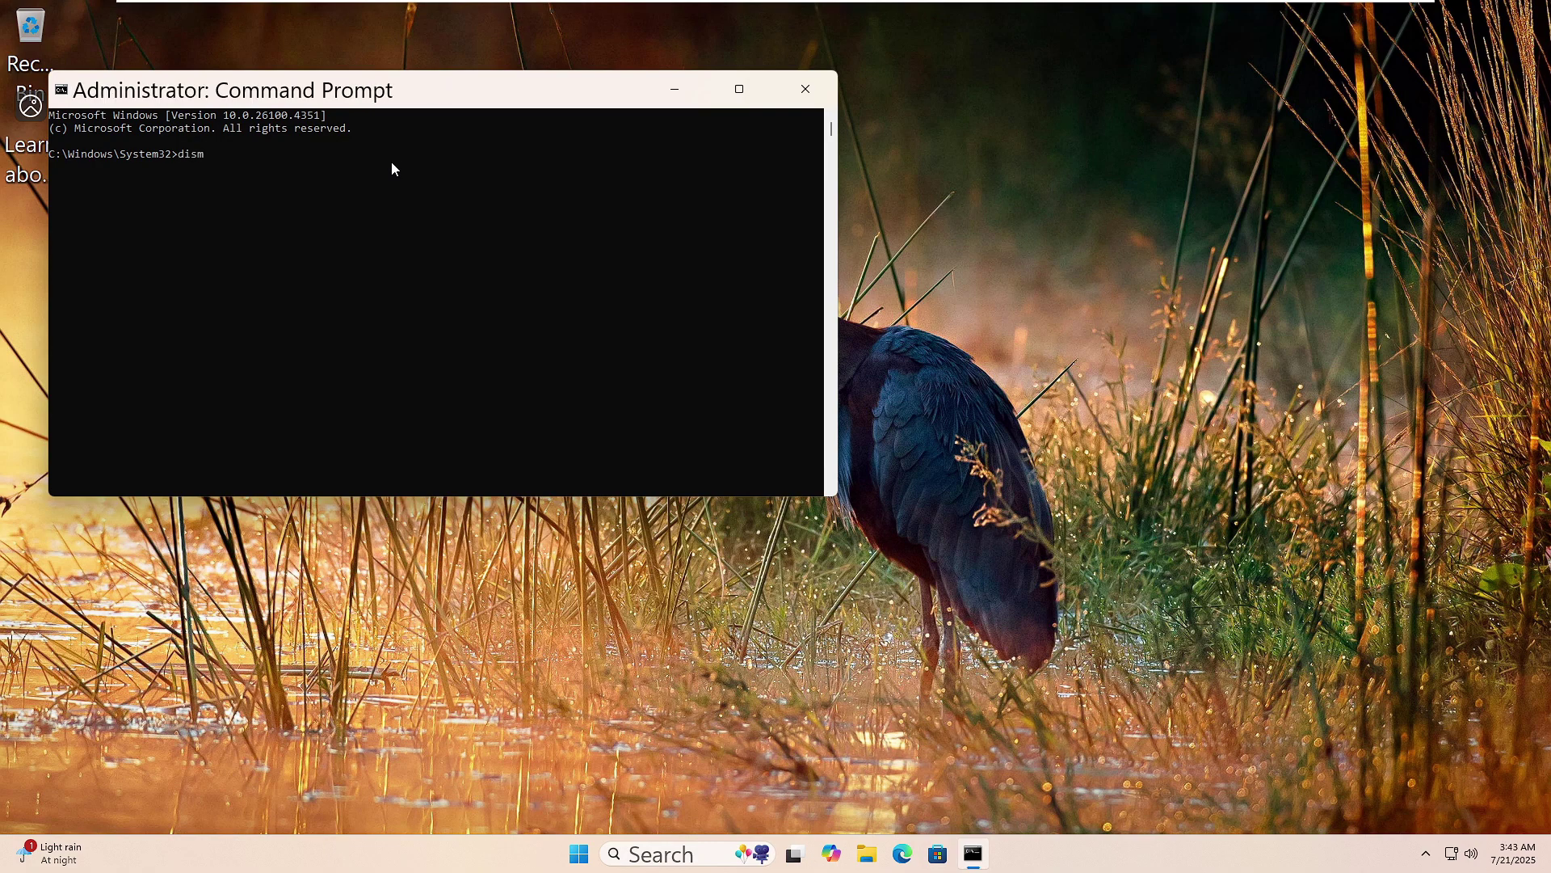
text( /online /cleanup-image /restorehealth)
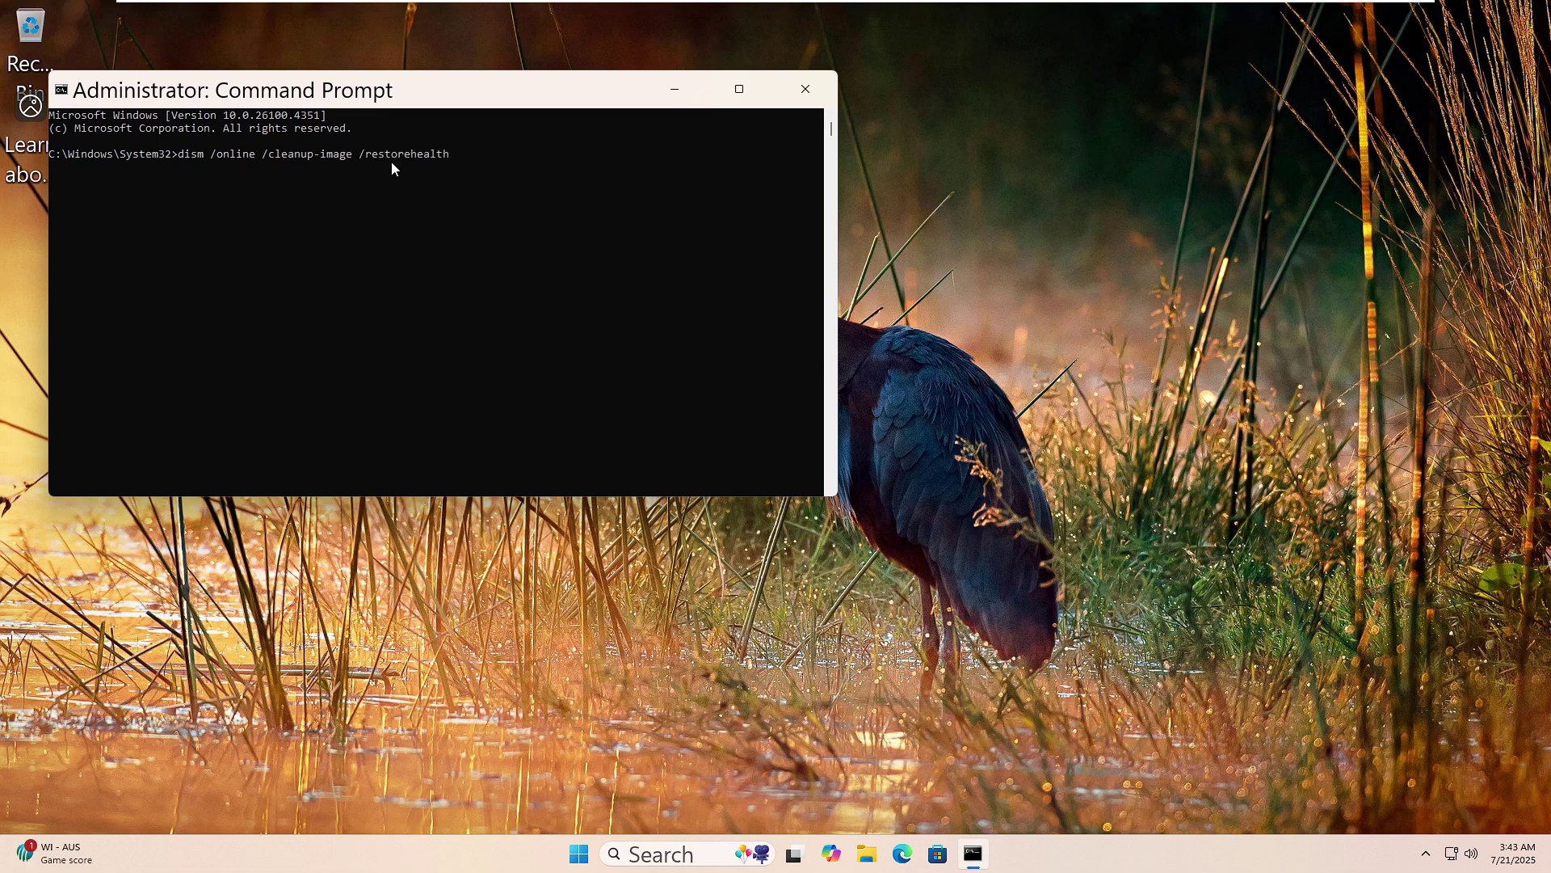
key(Return)
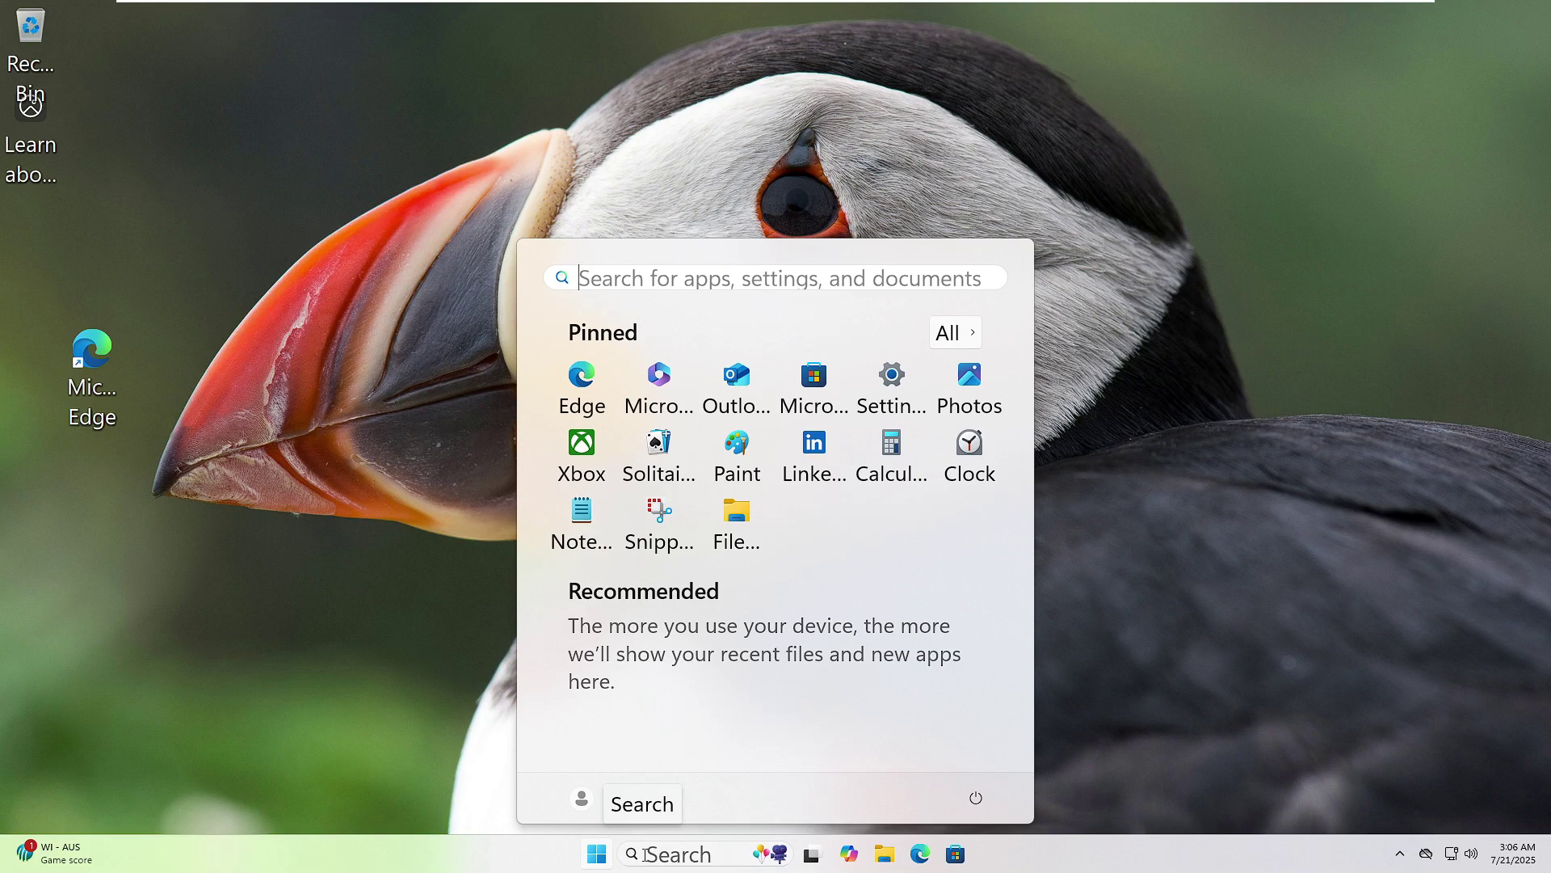
Step: Update the VMware SVGA 3D adapter driver in Device Manager using automatic driver search
text(device m)
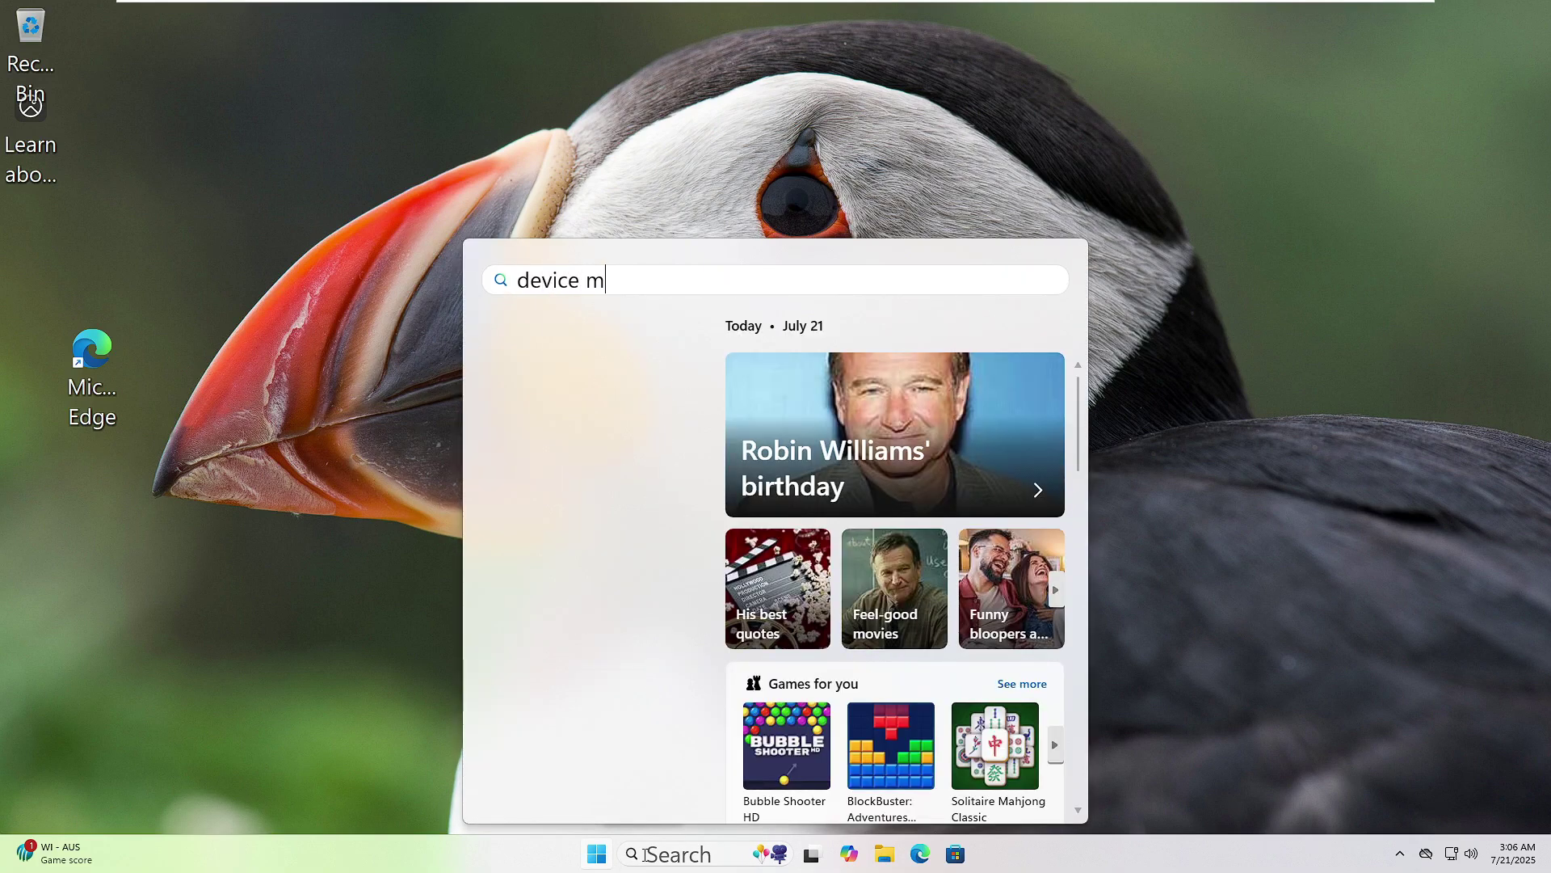
text(anager)
click(584, 415)
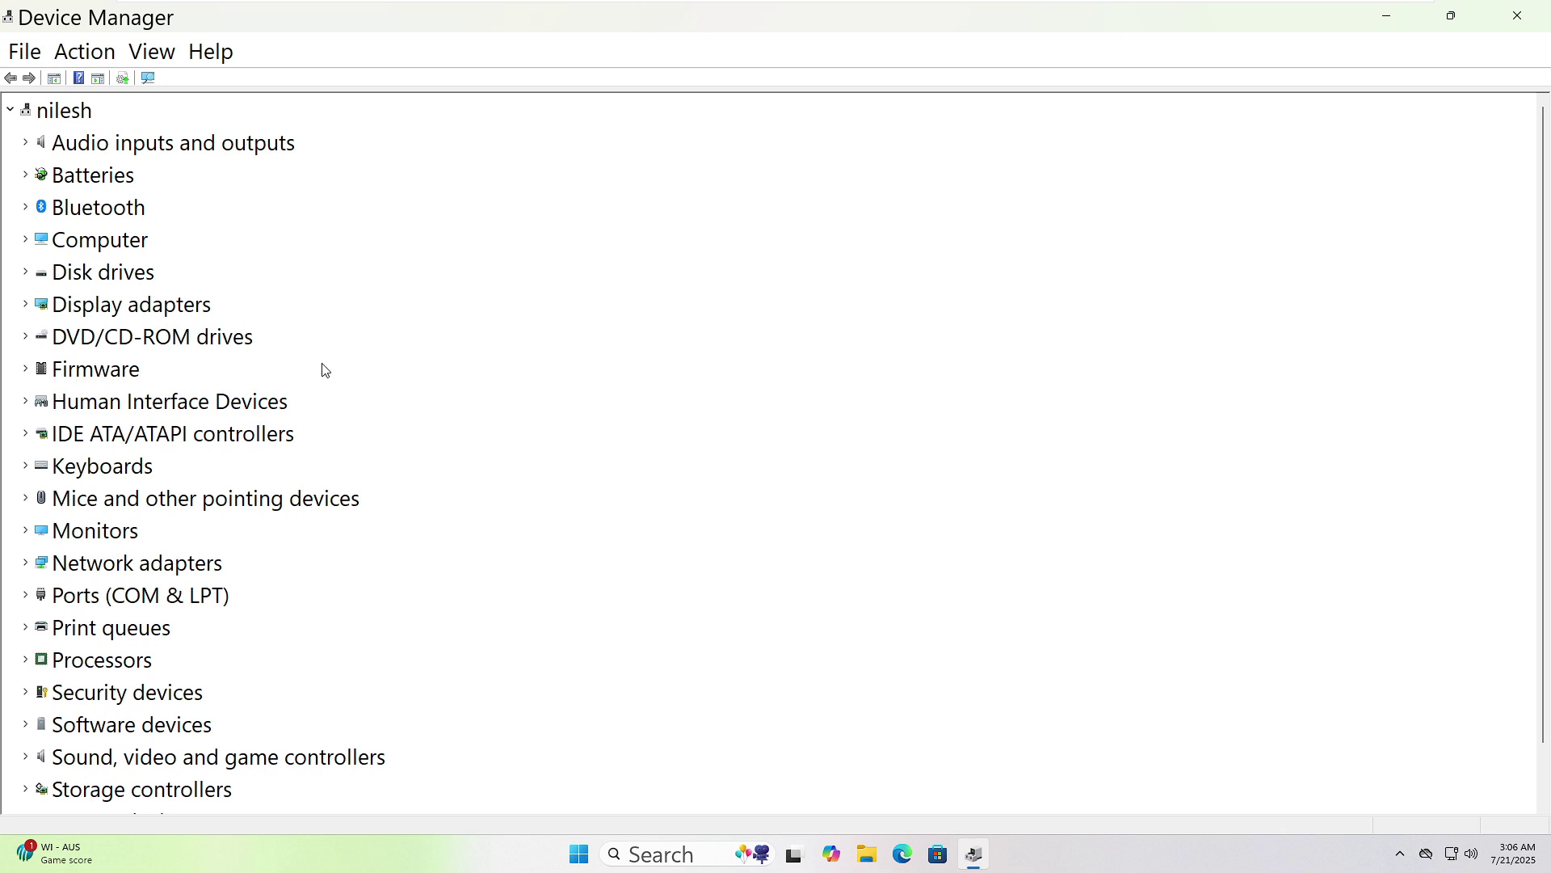
scroll(323, 370, down, 1)
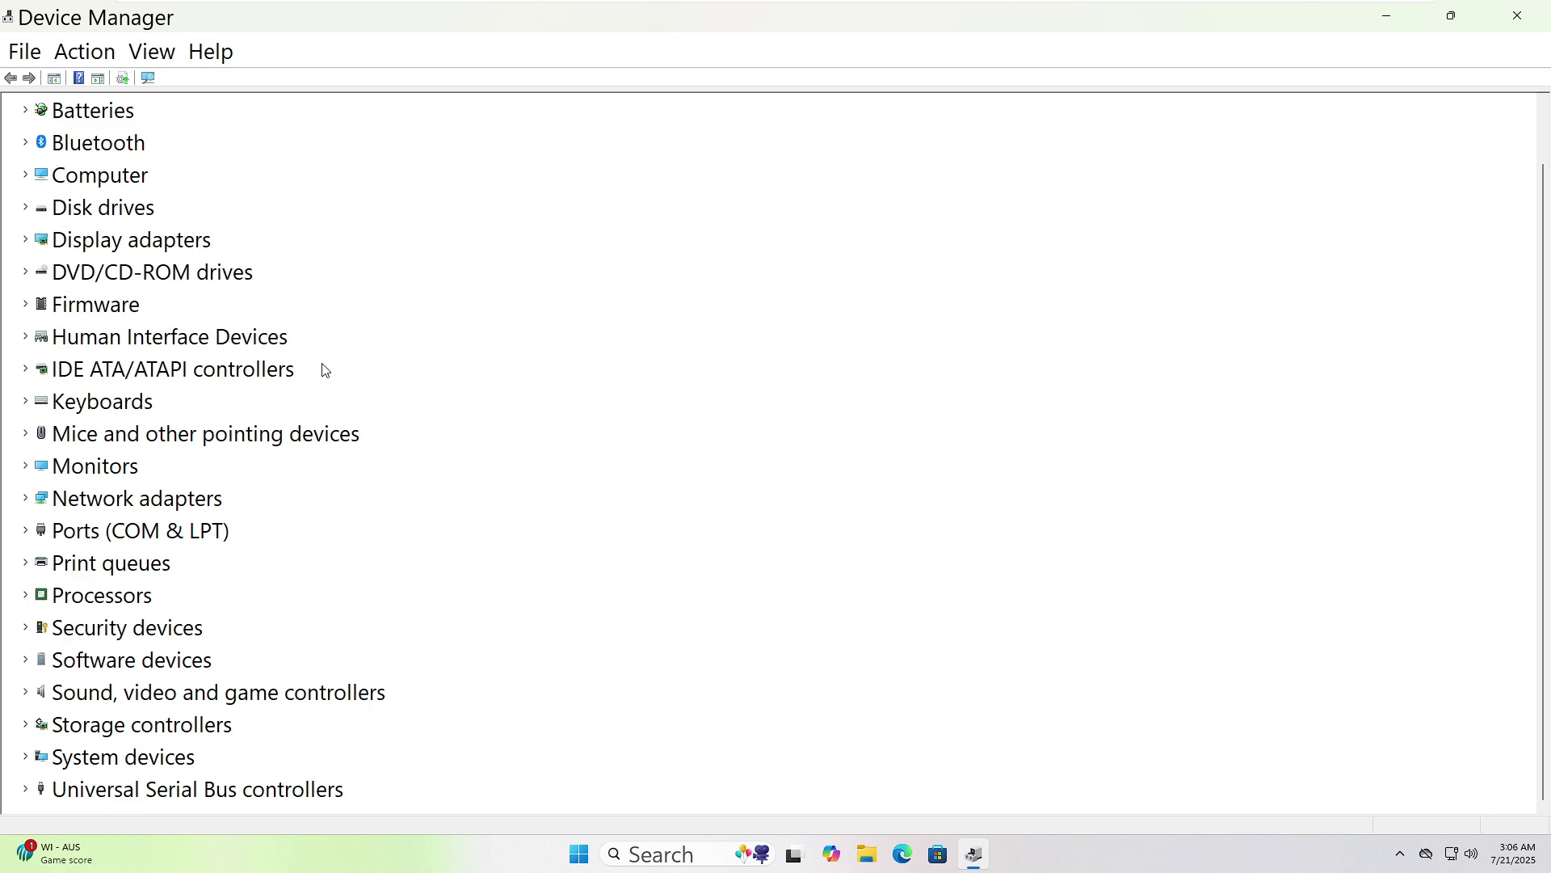
click(29, 692)
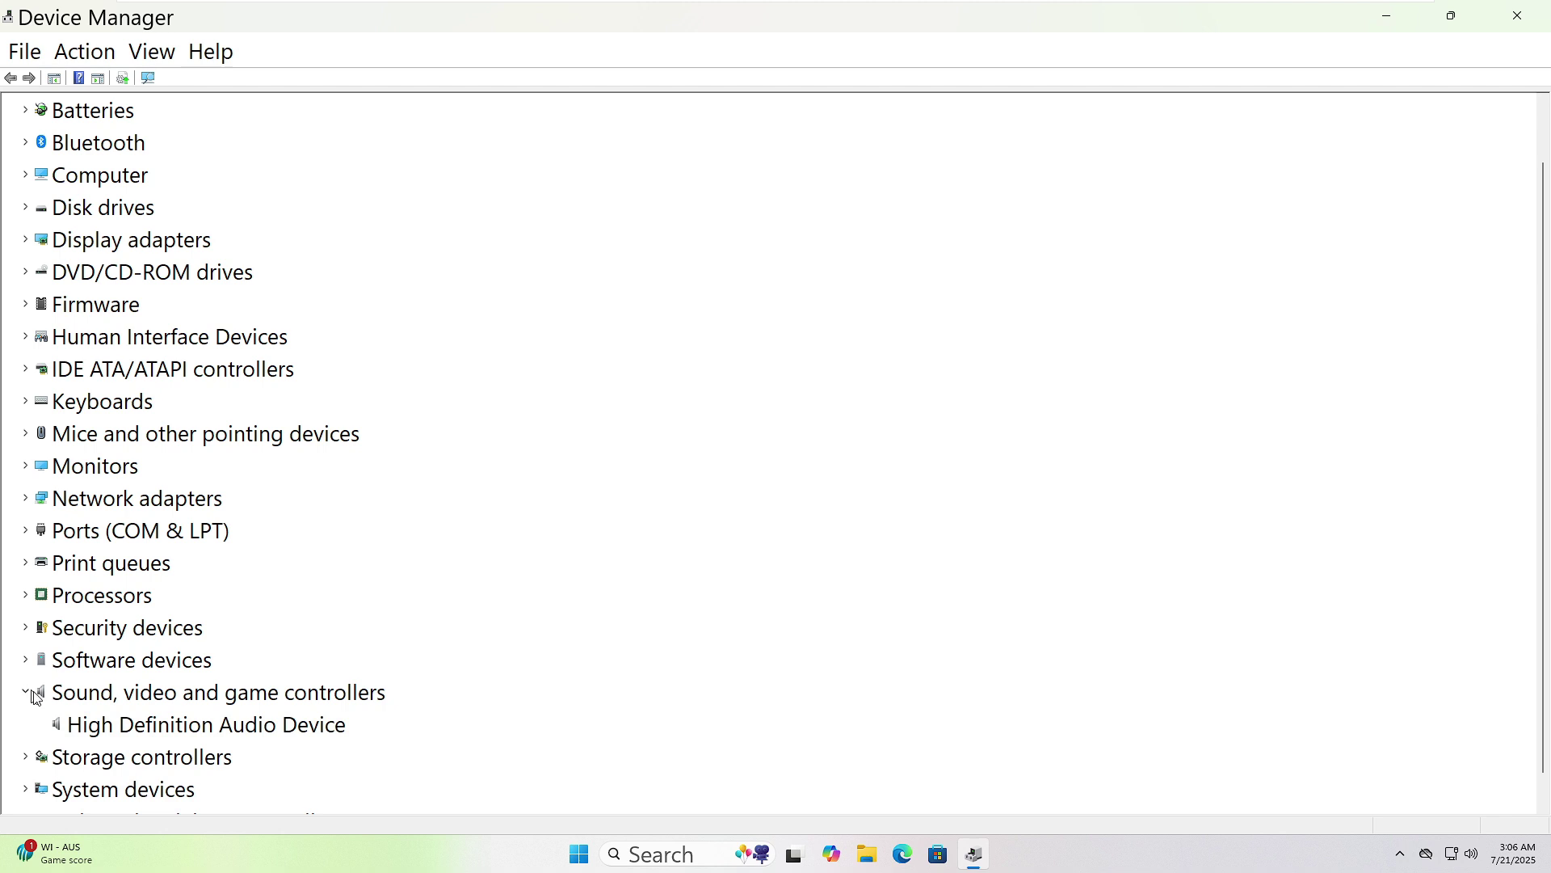
right_click(197, 241)
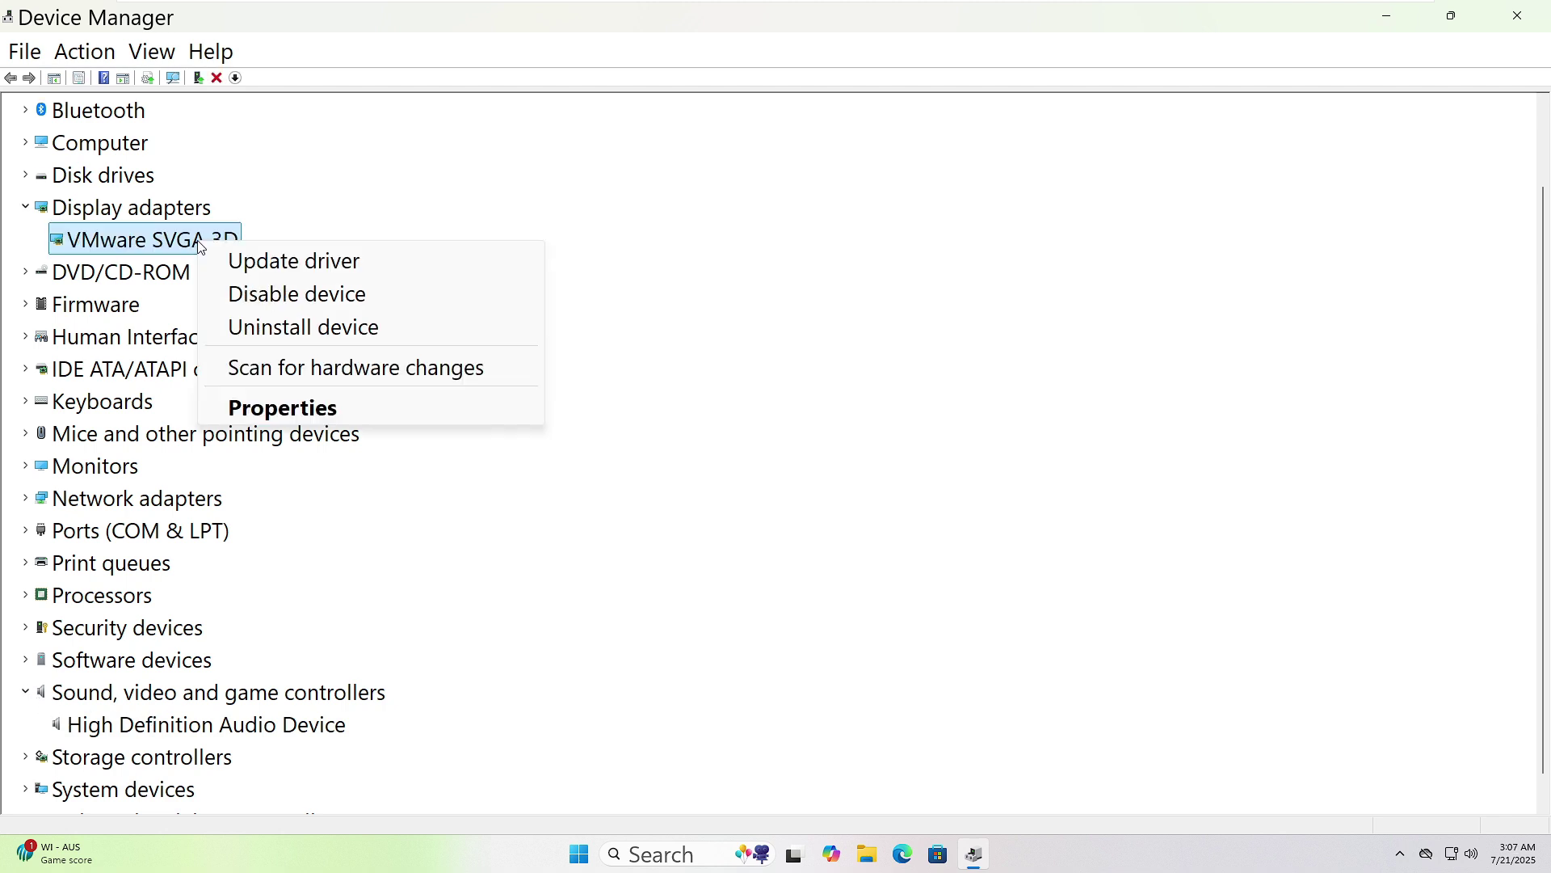
click(235, 262)
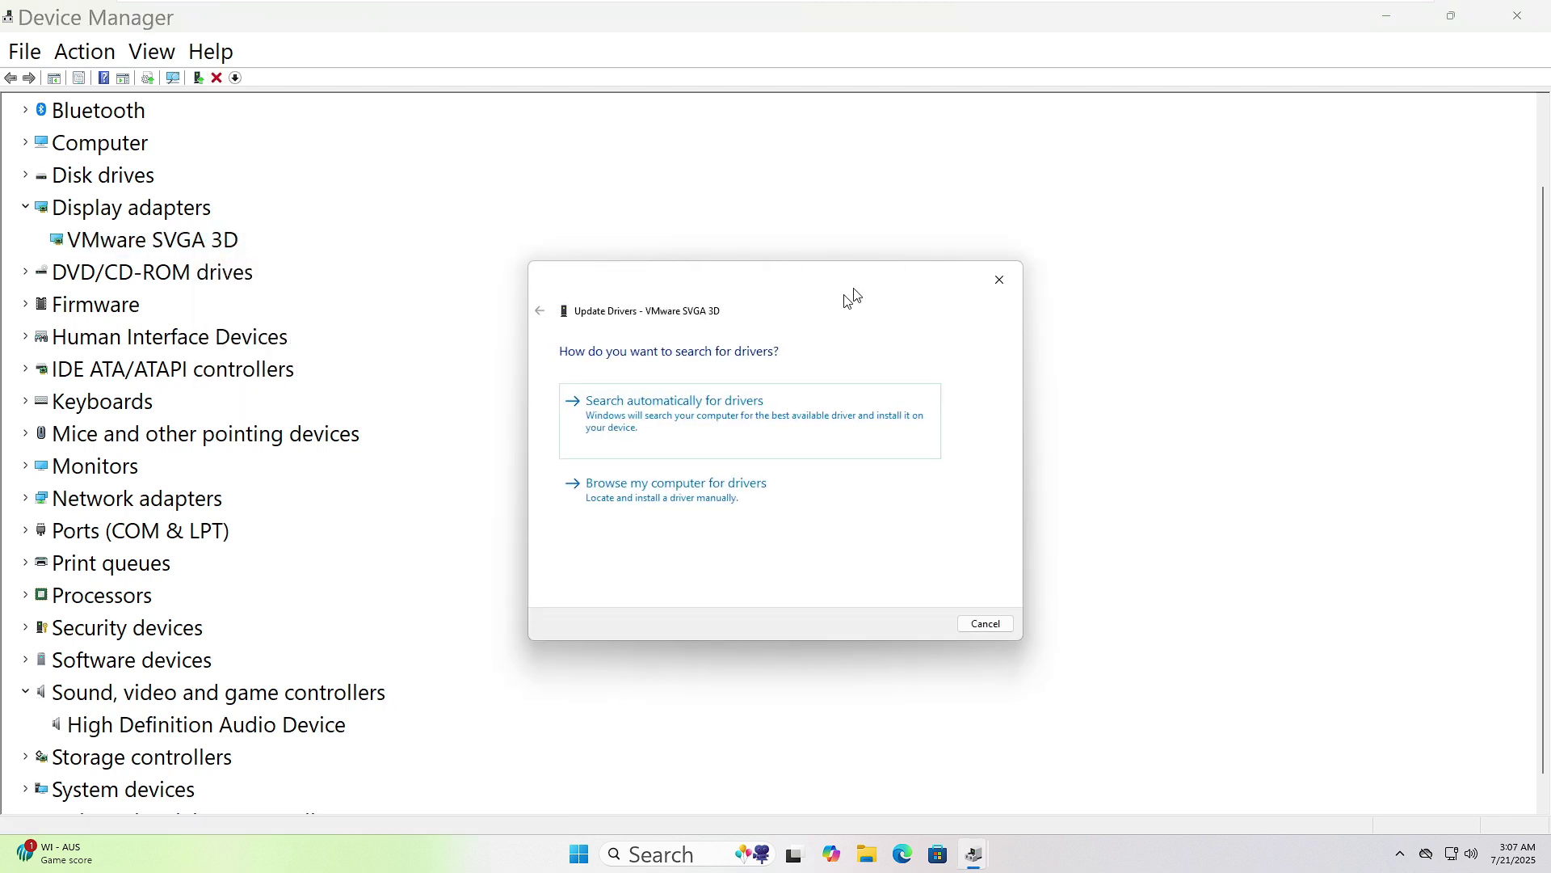
click(744, 409)
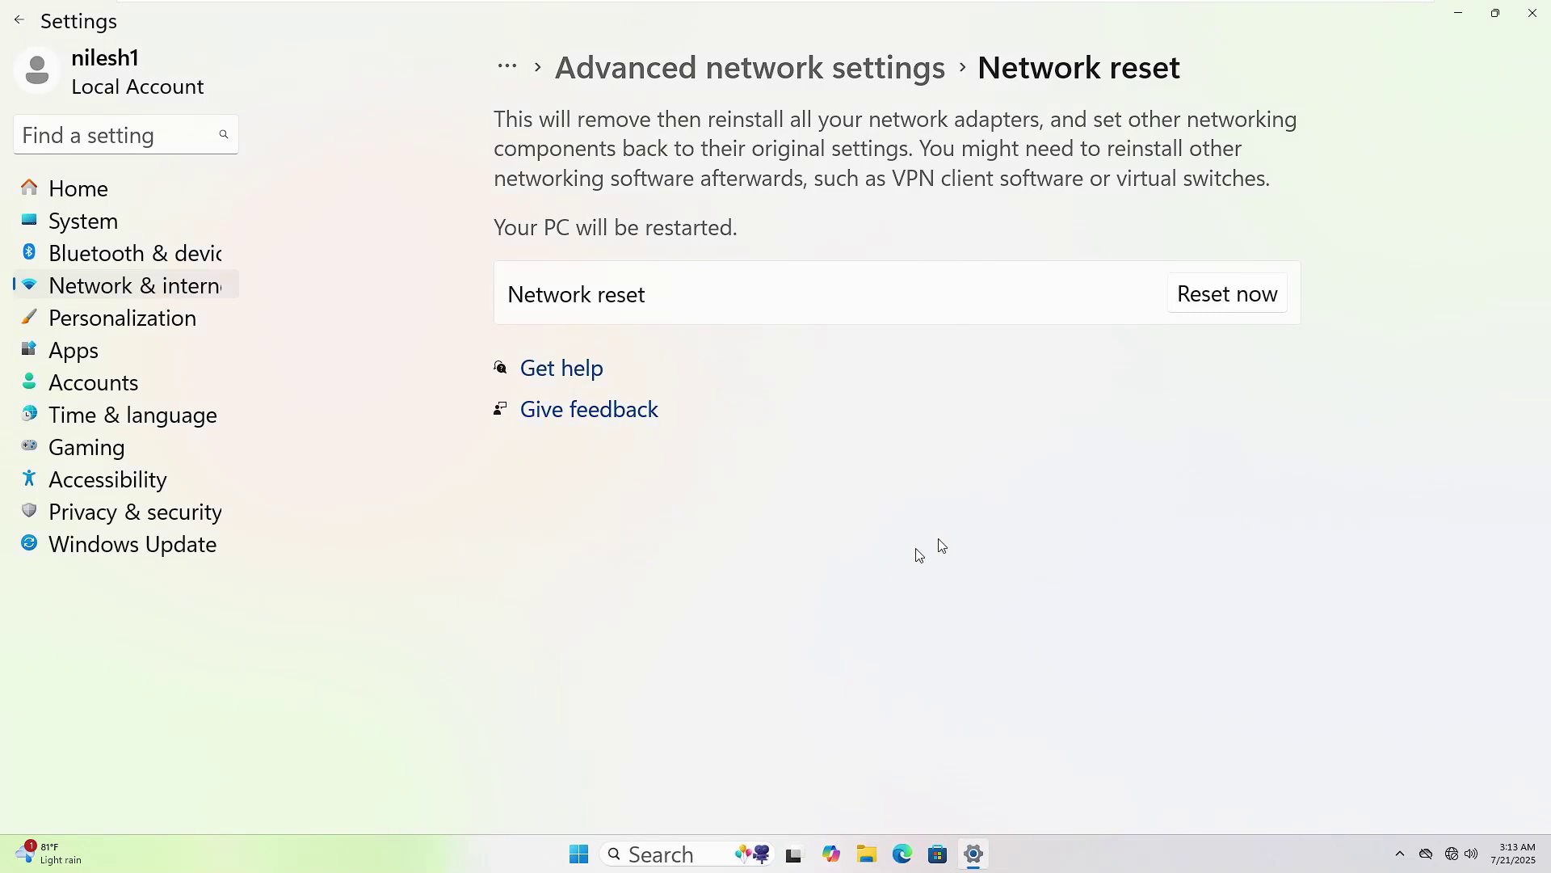
Step: Open the Start menu power options to restart the PC
click(579, 856)
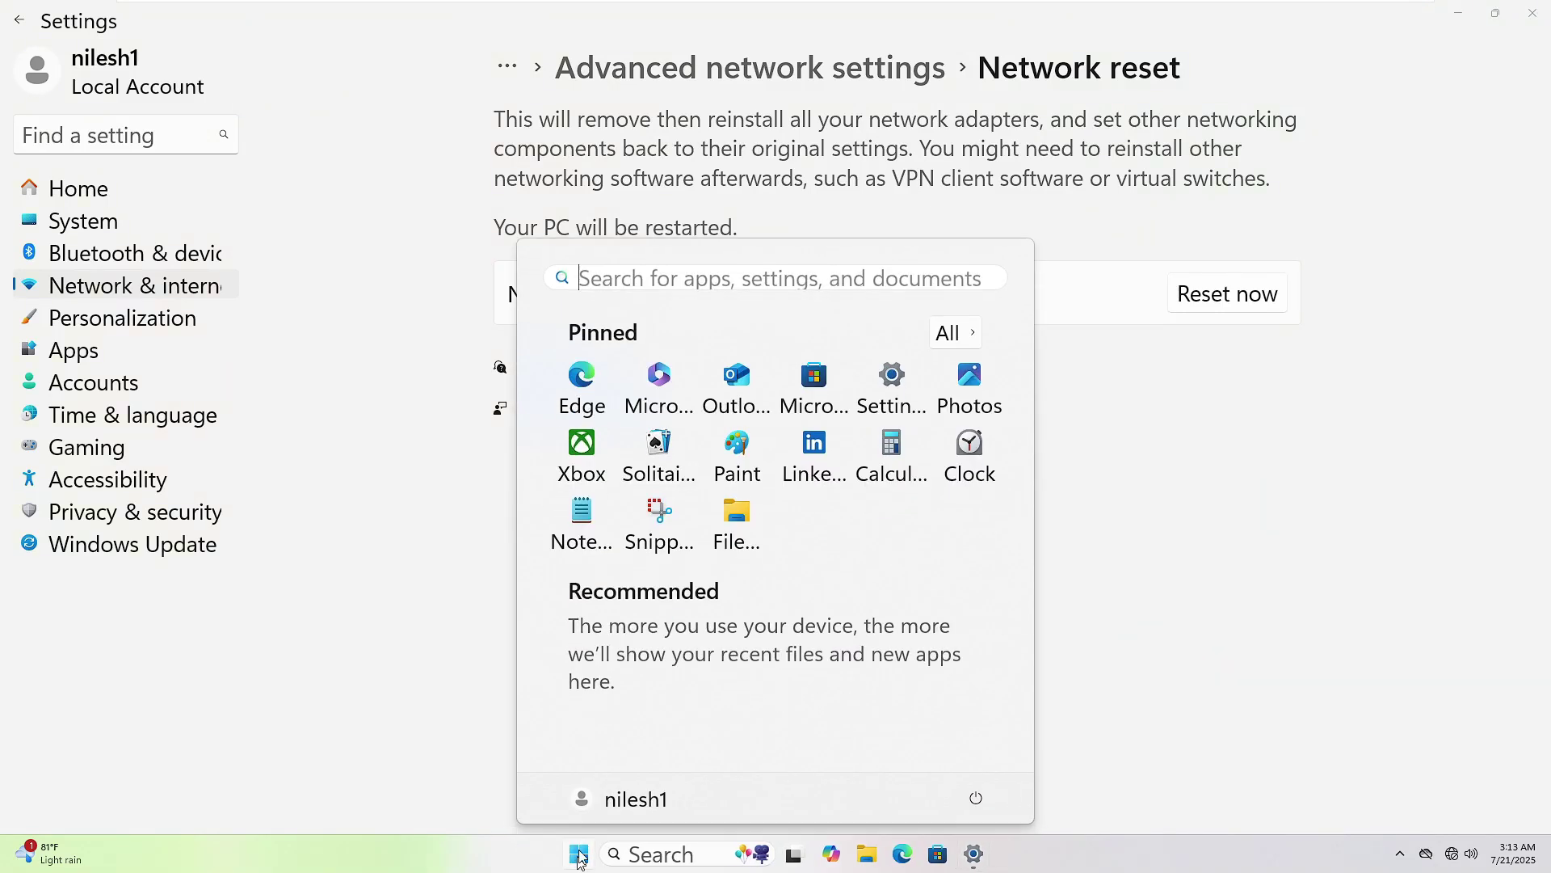
click(976, 798)
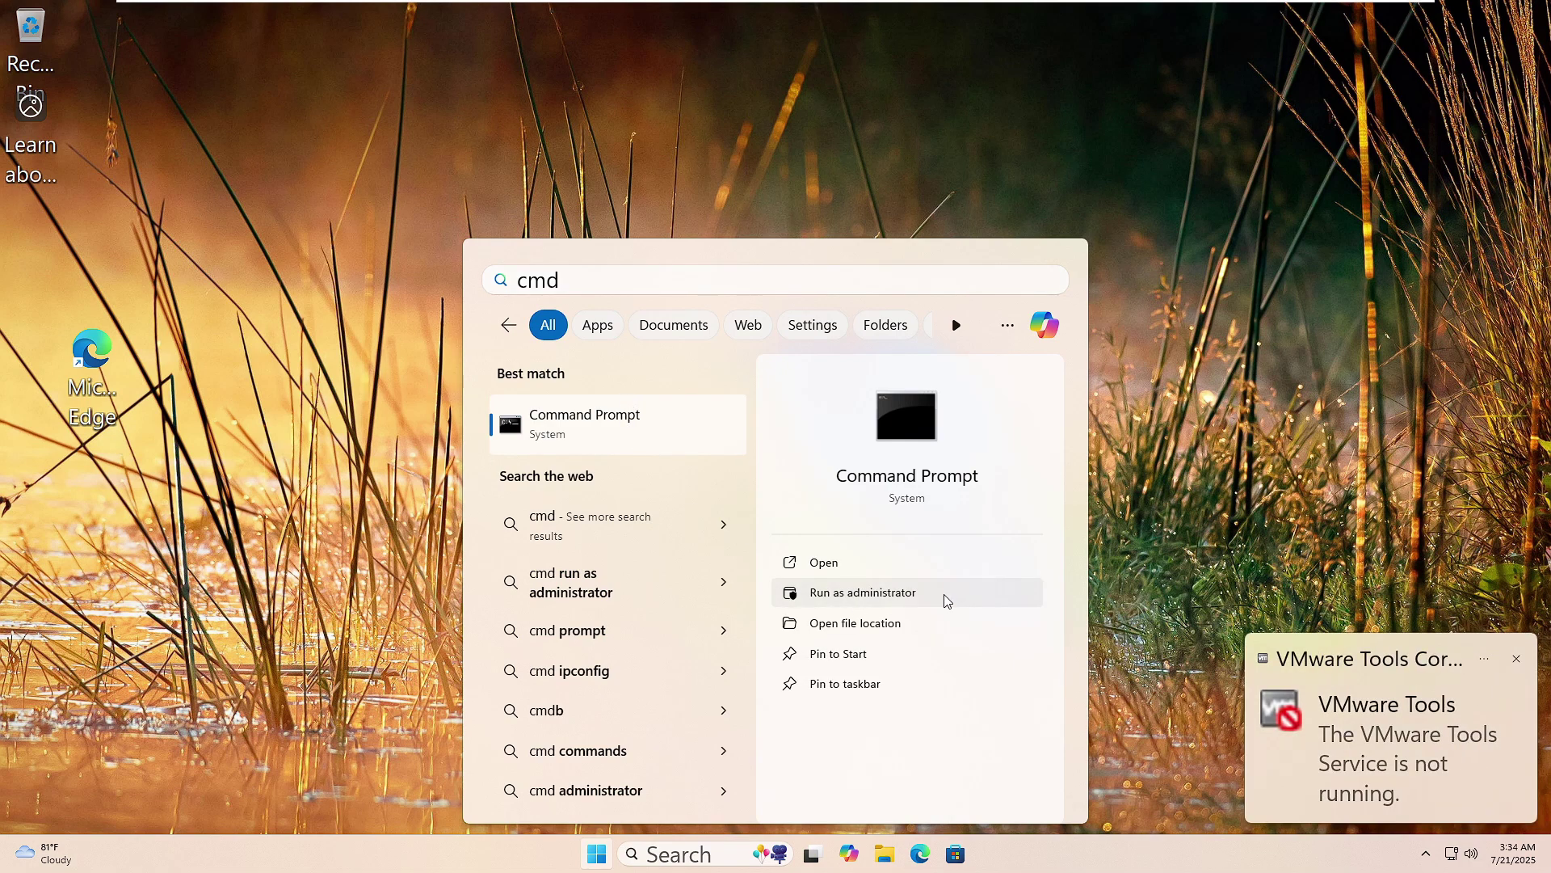
Step: Run 'sfc /scannow' in a Command Prompt elevated to administrator
click(947, 601)
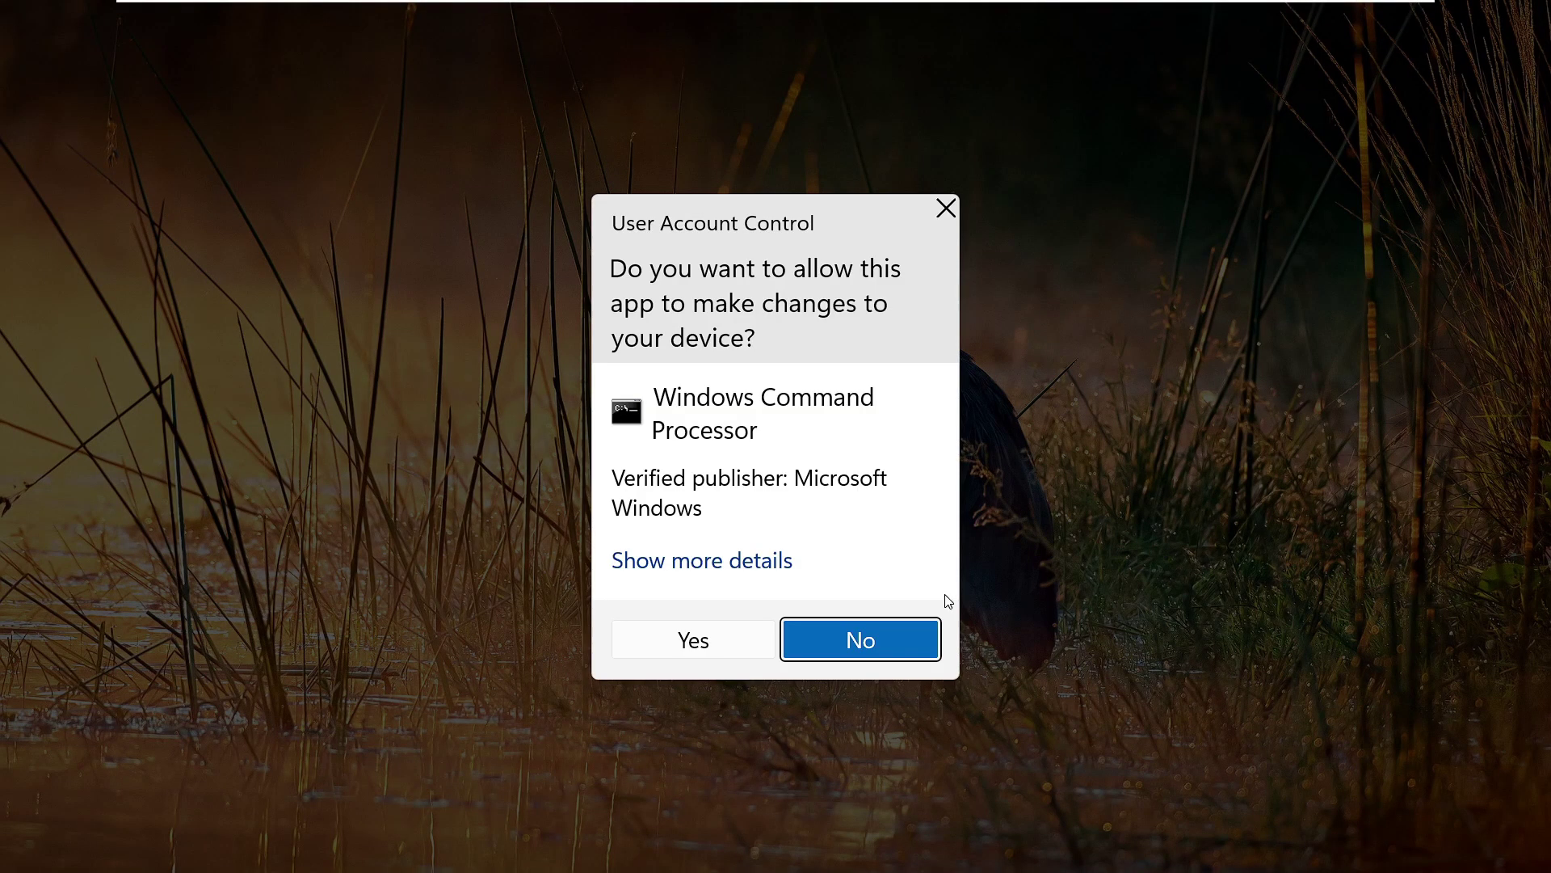
click(699, 642)
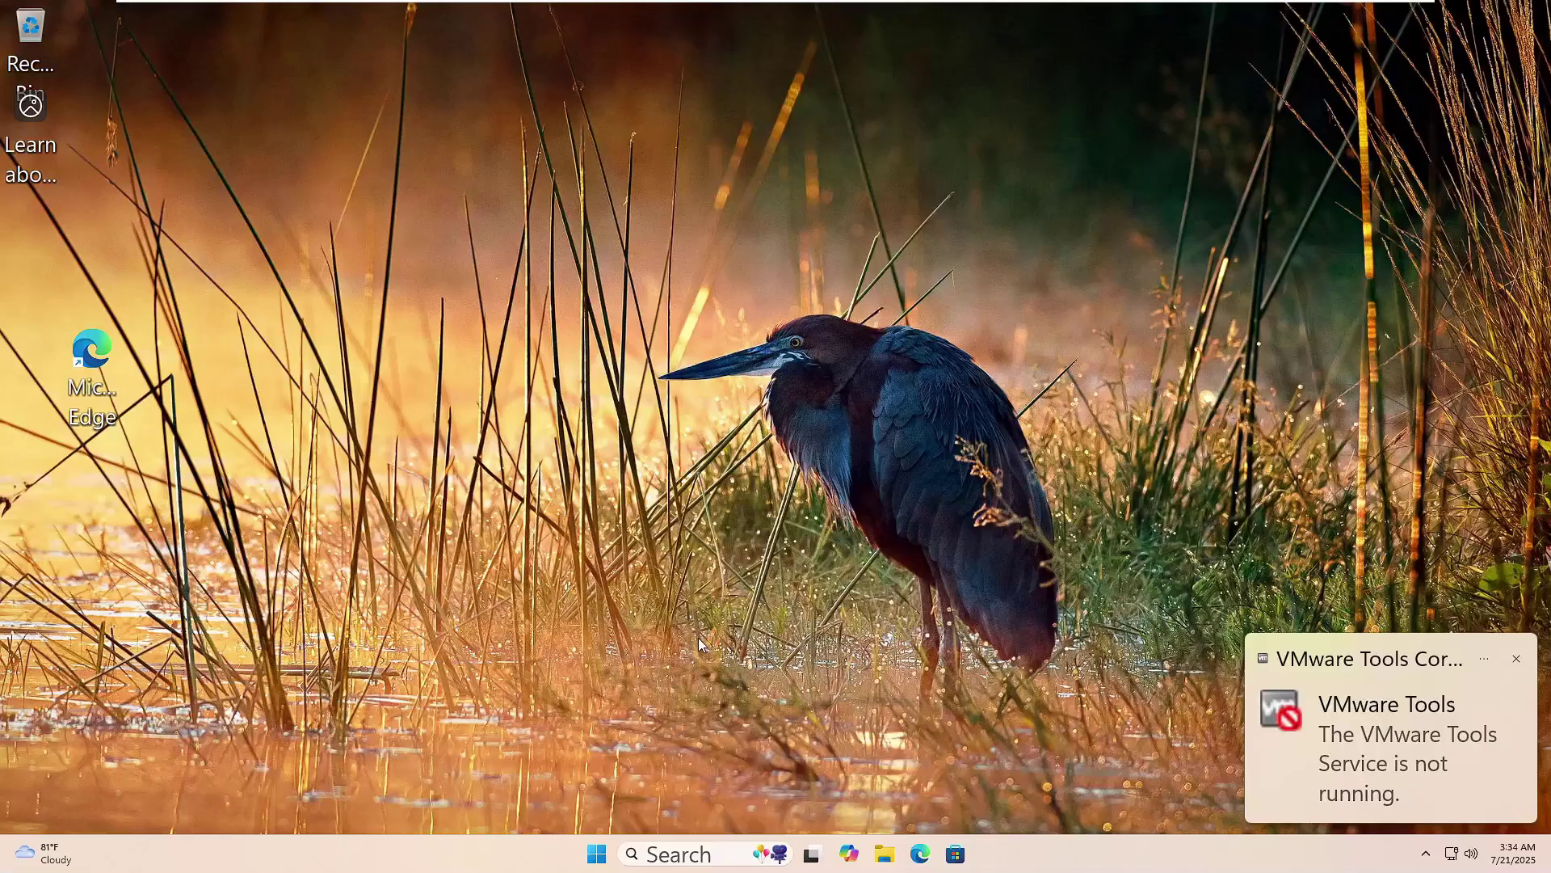
text(sfc)
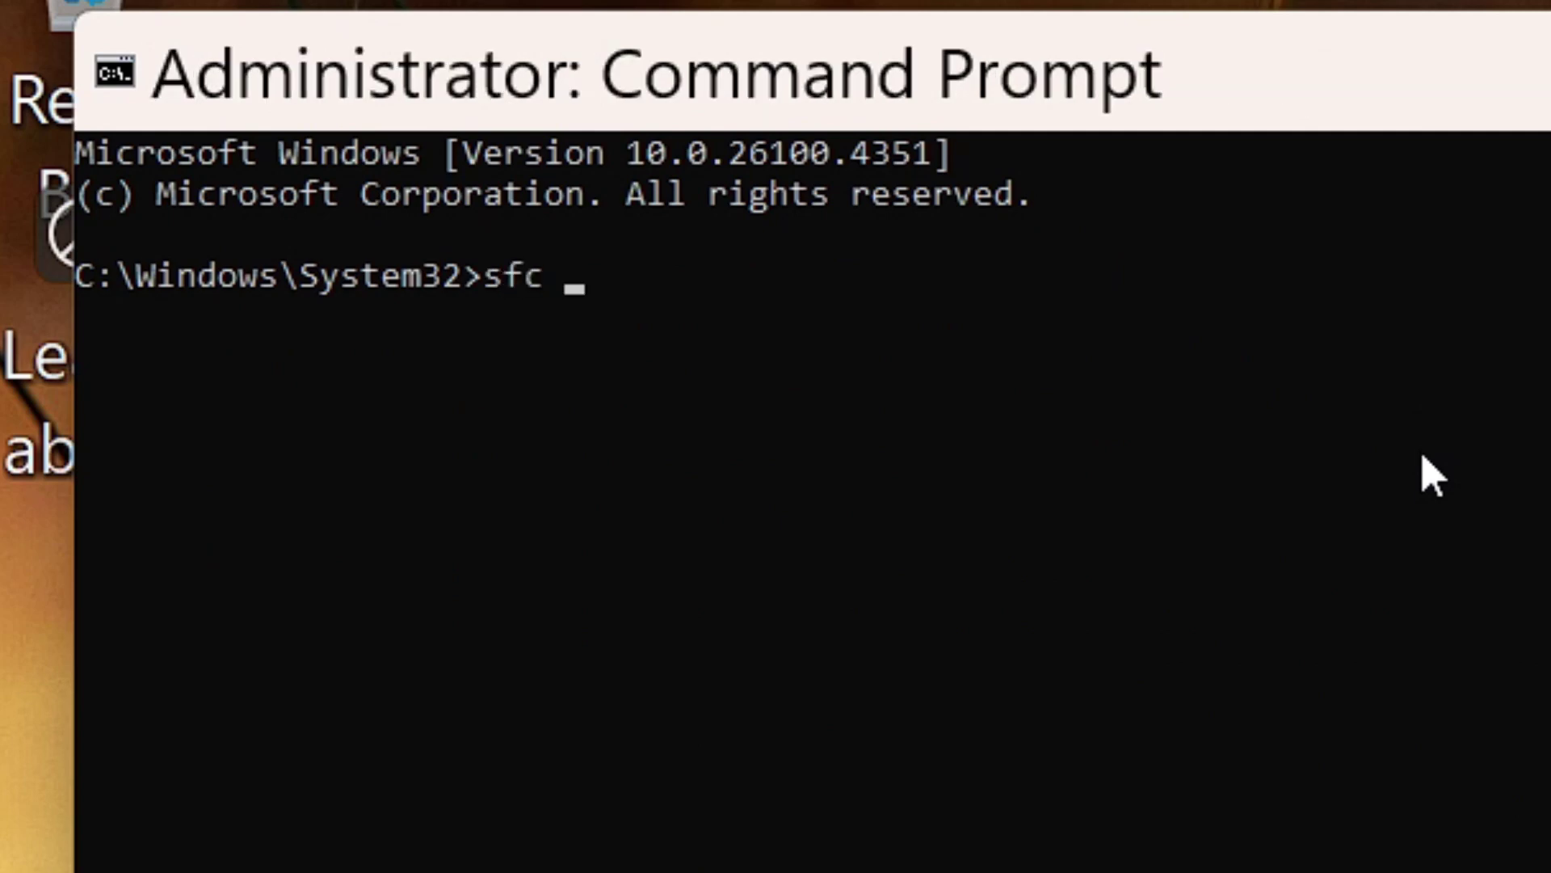
text( /scann)
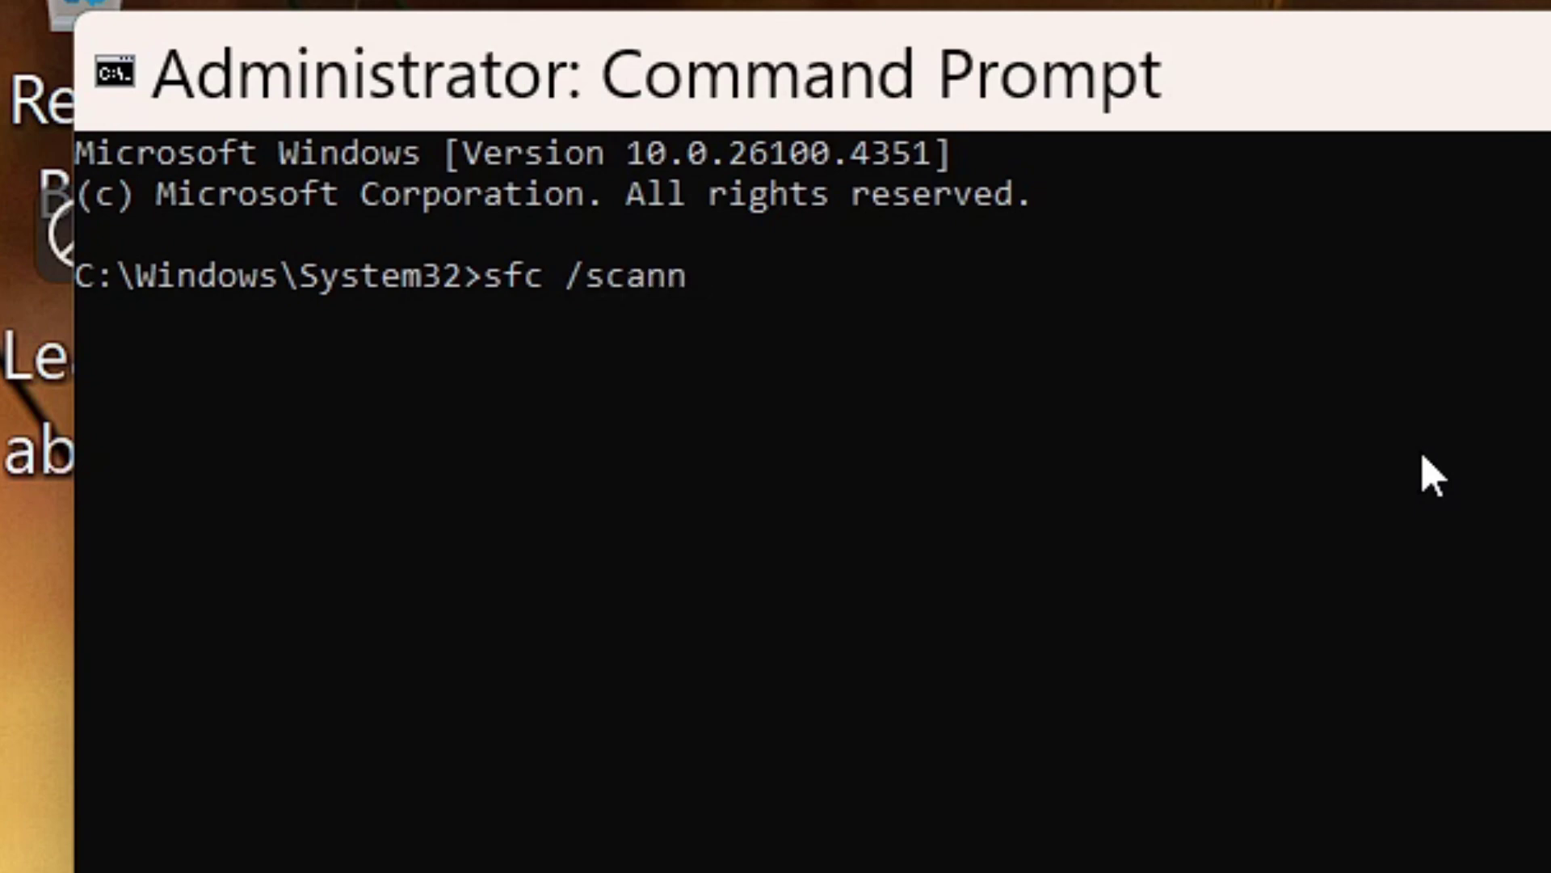
text(ow)
key(Return)
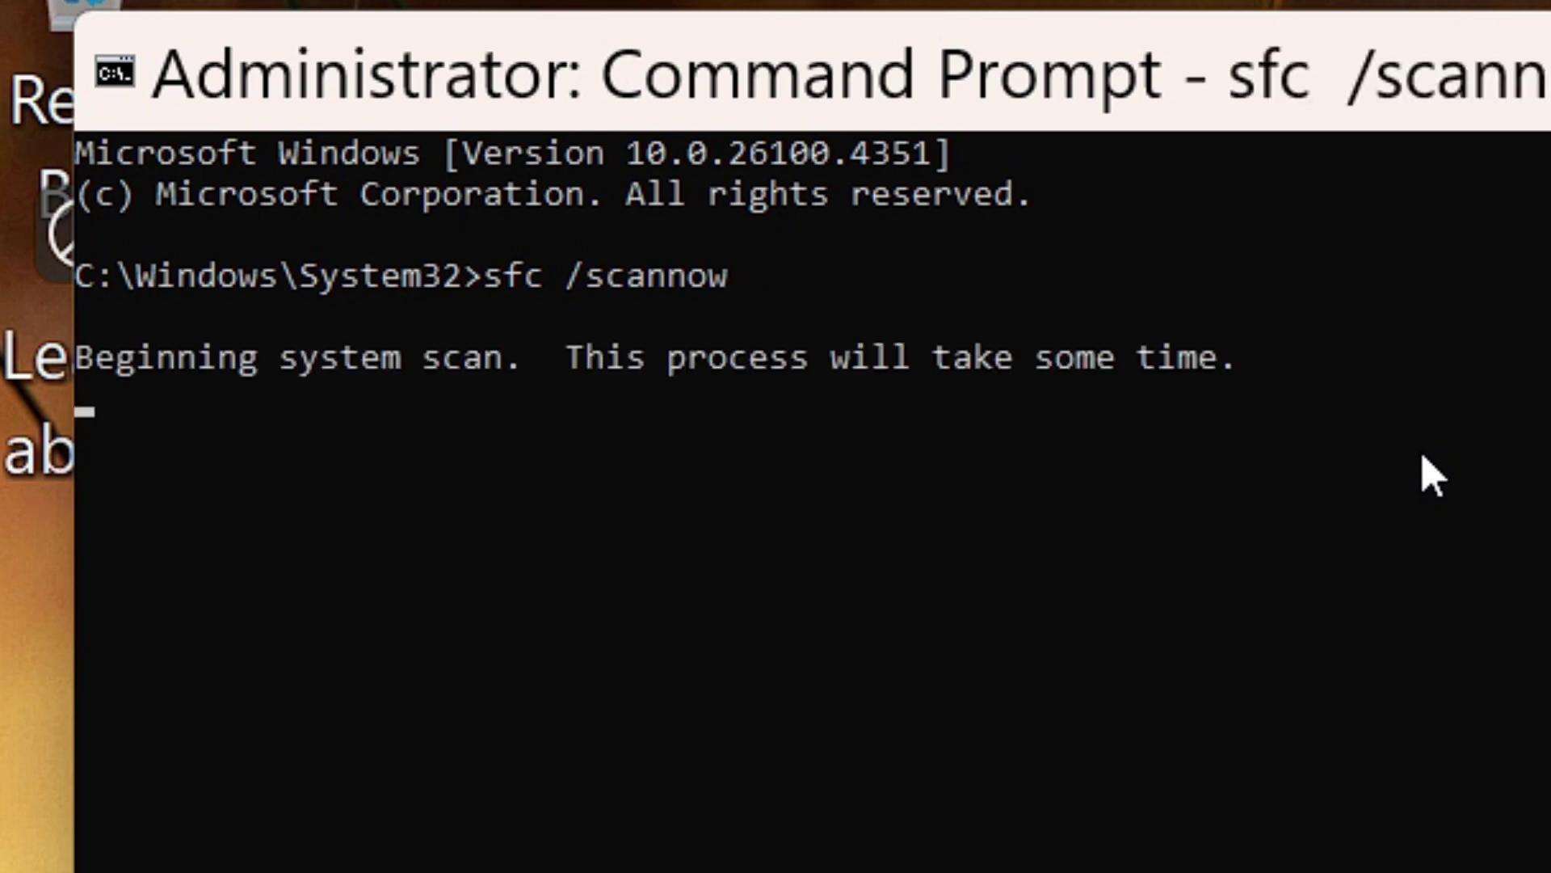